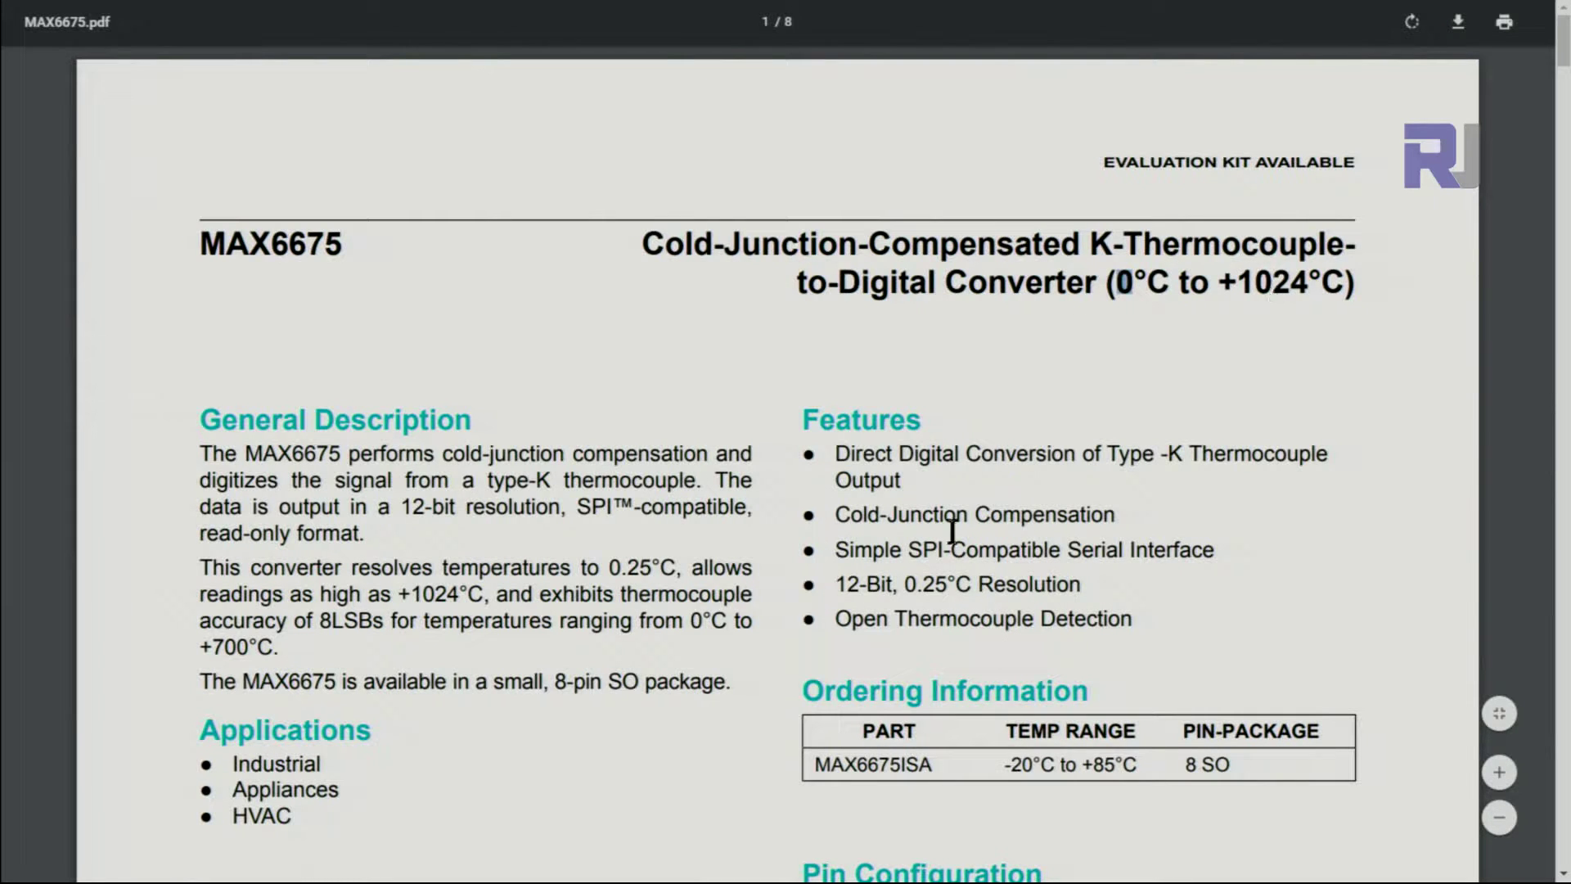
{"action": "scroll", "coordinate": [953, 537], "scroll_direction": "down", "scroll_amount": 1}
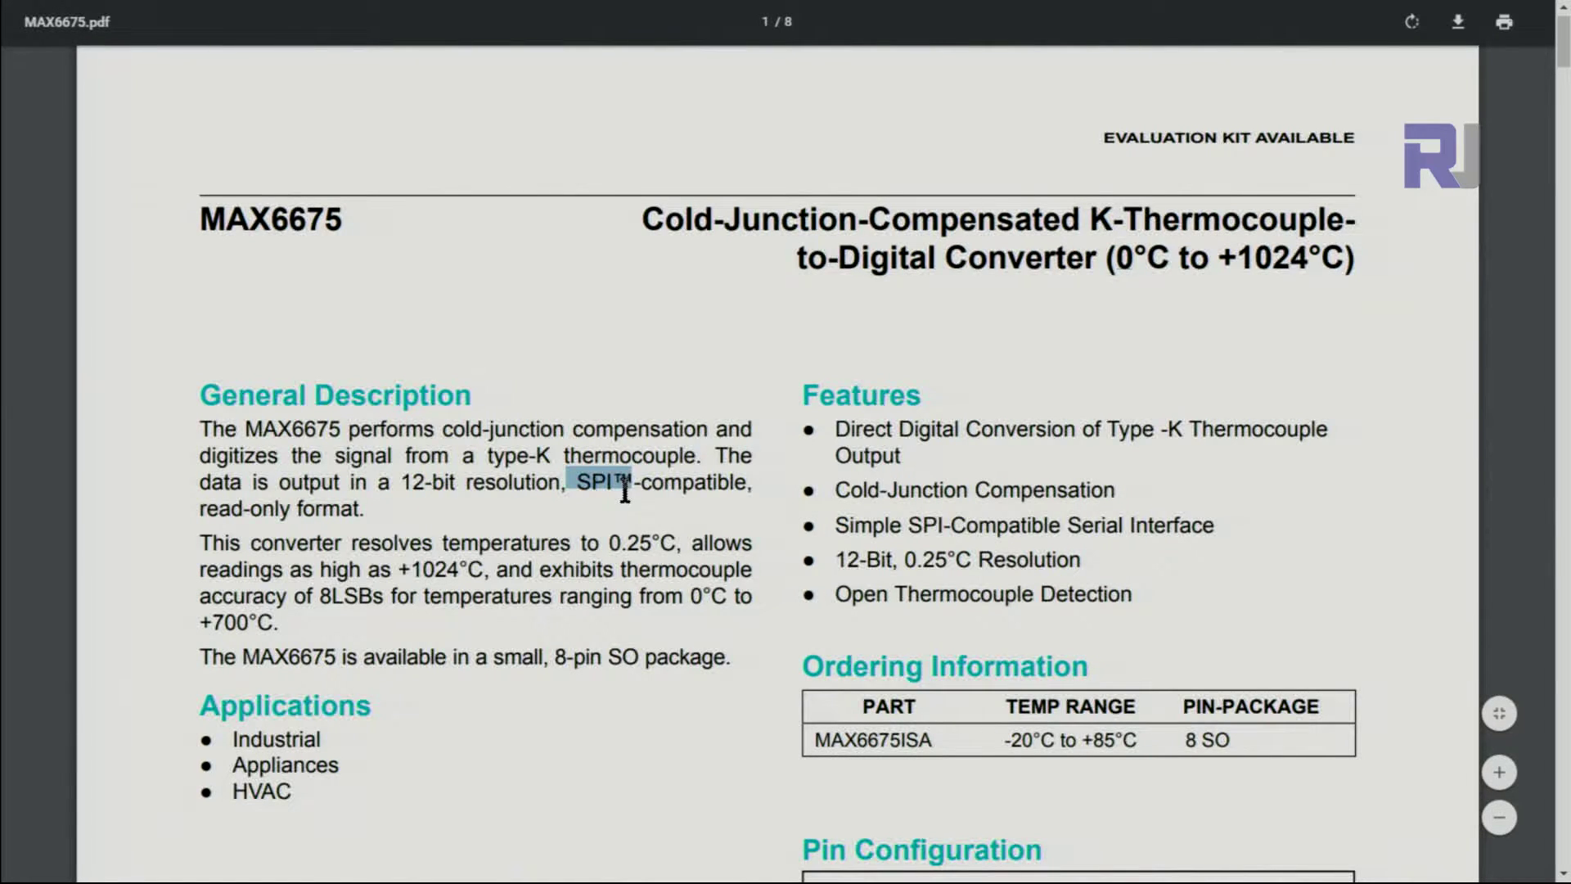
{"action": "scroll", "coordinate": [568, 525], "scroll_direction": "down", "scroll_amount": 10}
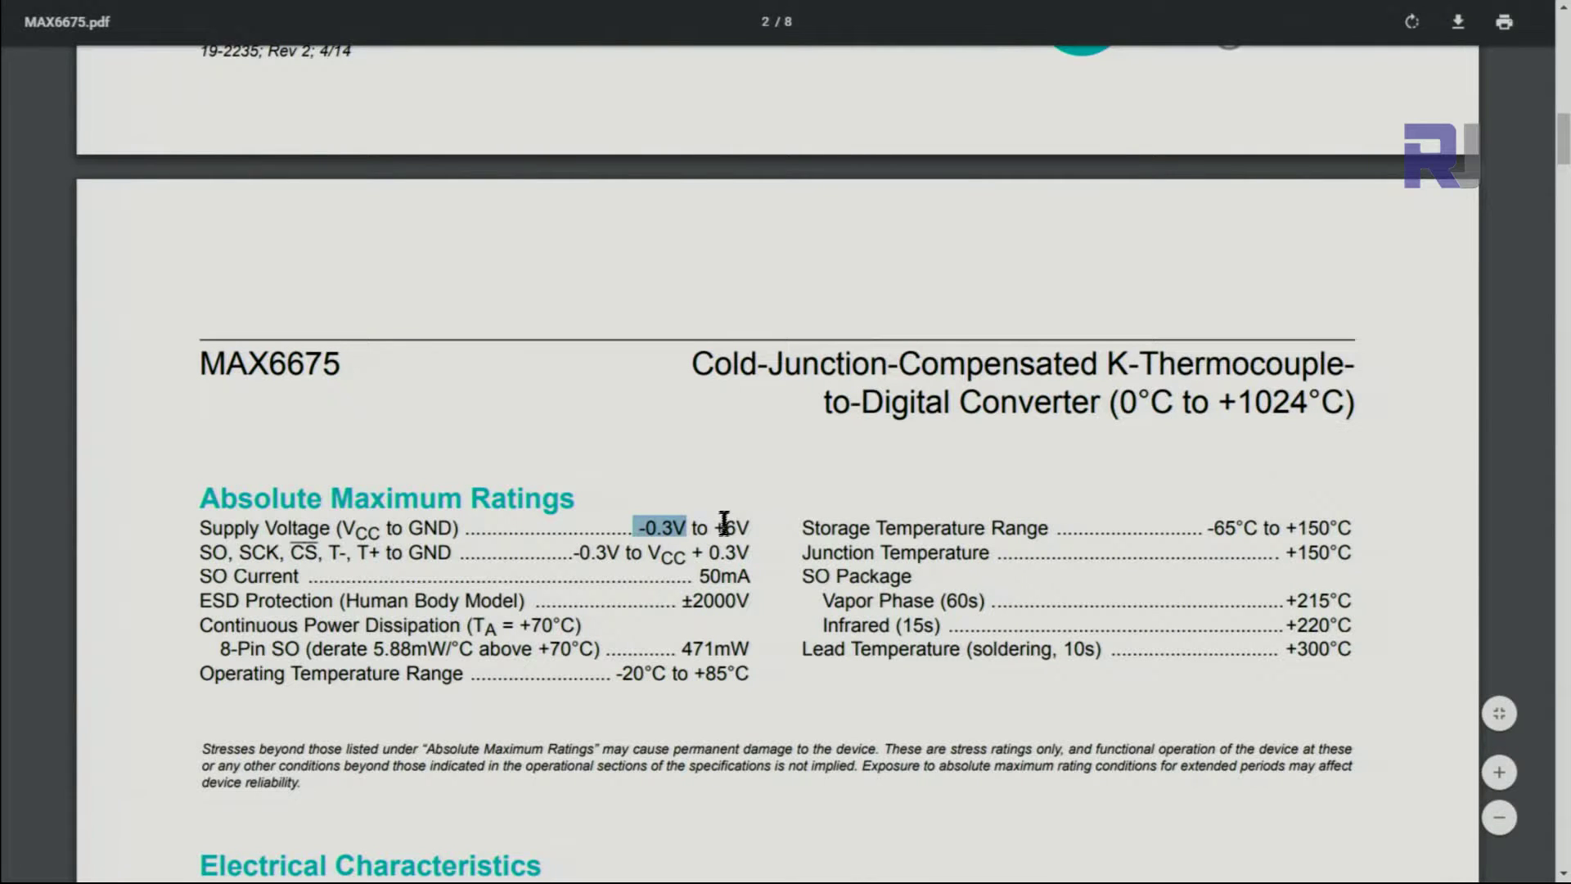
{"action": "scroll", "coordinate": [721, 524], "scroll_direction": "up", "scroll_amount": 10}
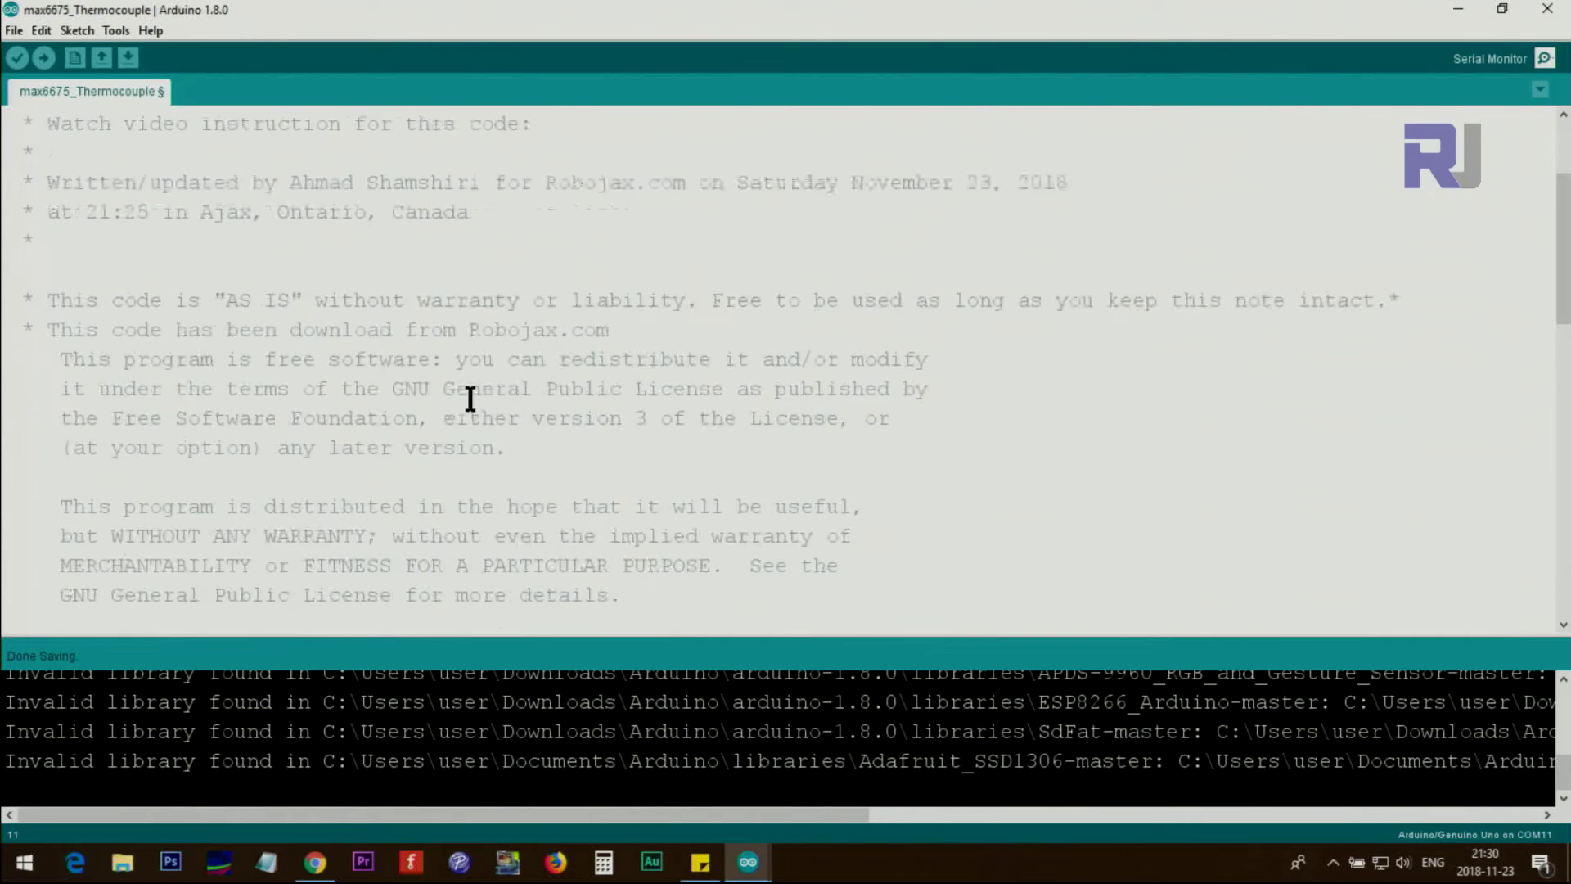
{"action": "scroll", "coordinate": [468, 397], "scroll_direction": "down", "scroll_amount": 2}
{"action": "scroll", "coordinate": [469, 398], "scroll_direction": "up", "scroll_amount": 4}
Highlight the library source URL and max6675.h, then add robojax_USB-relay.zip as a library
{"action": "left_click_drag", "start_coordinate": [584, 153], "coordinate": [89, 159]}
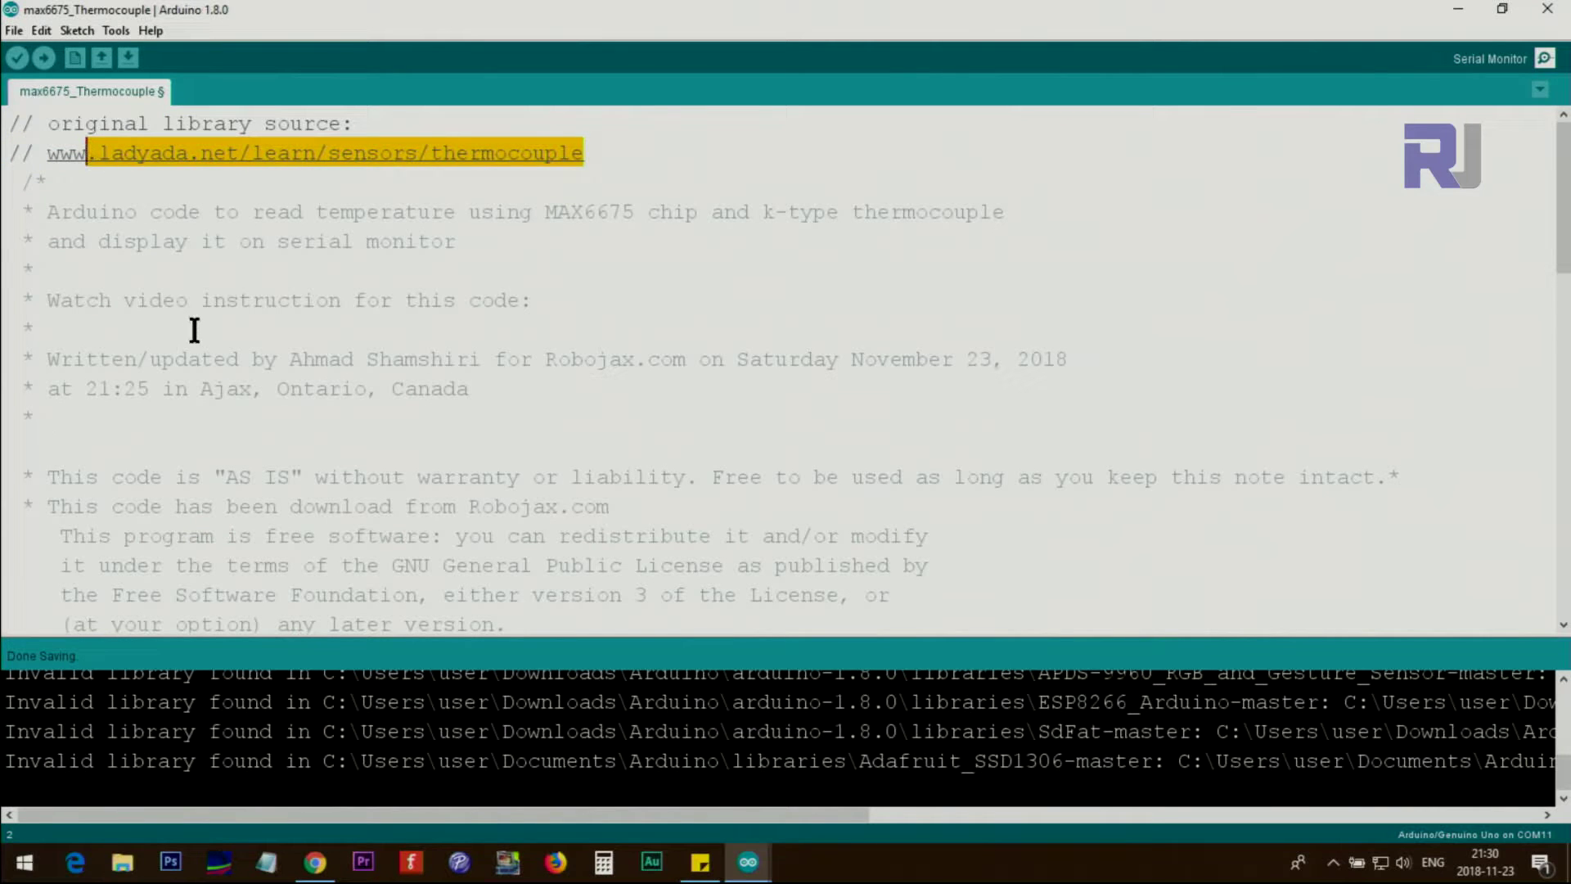
{"action": "scroll", "coordinate": [194, 330], "scroll_direction": "down", "scroll_amount": 2}
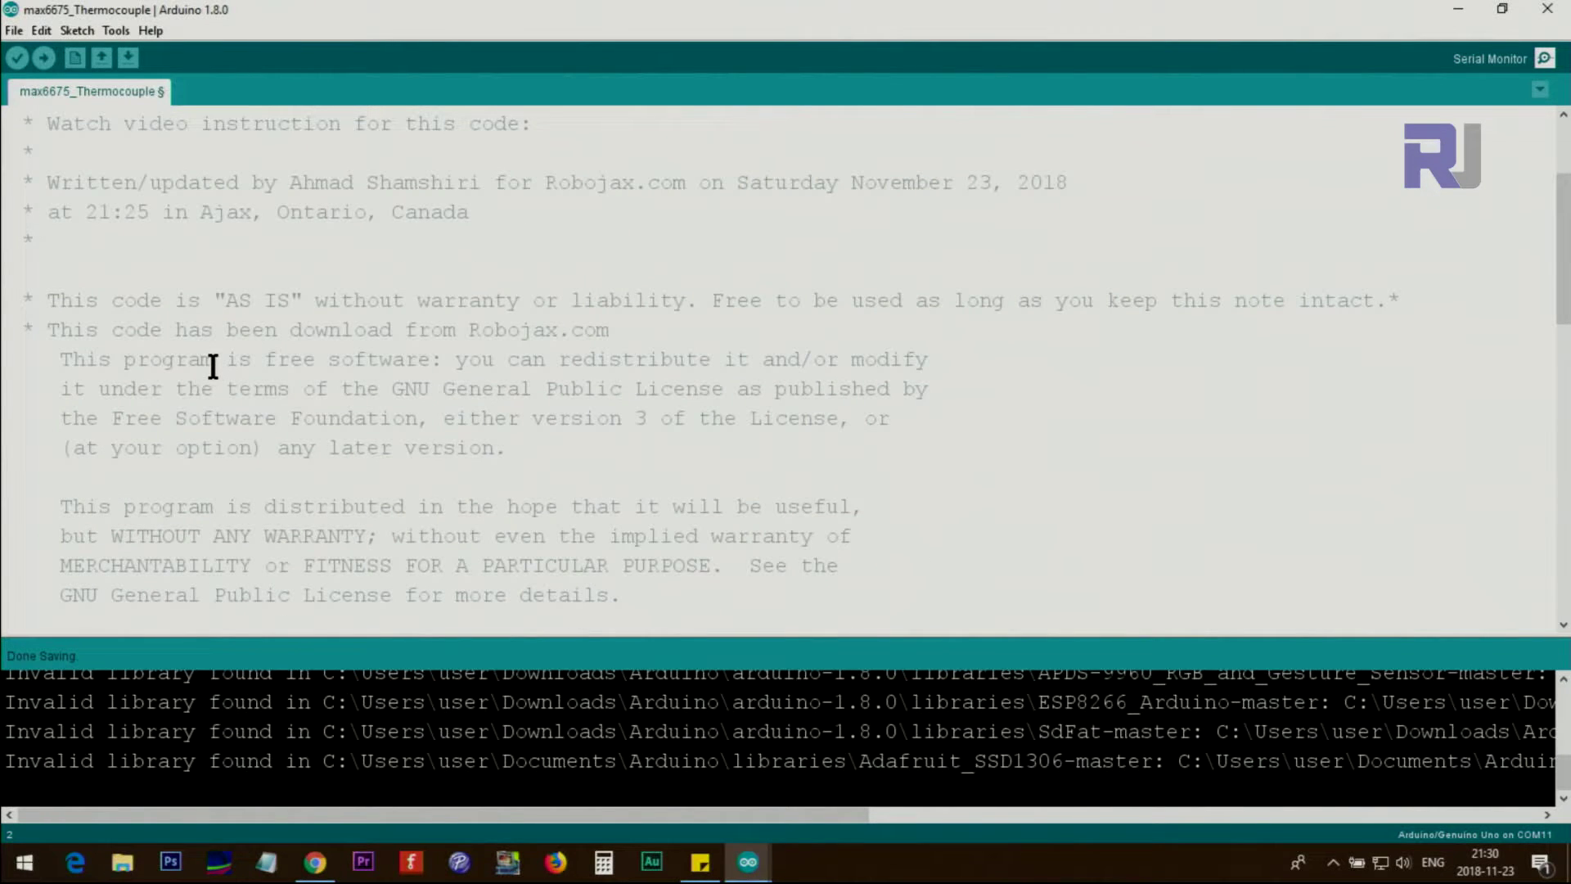
{"action": "scroll", "coordinate": [212, 366], "scroll_direction": "down", "scroll_amount": 1}
{"action": "scroll", "coordinate": [216, 376], "scroll_direction": "down", "scroll_amount": 3}
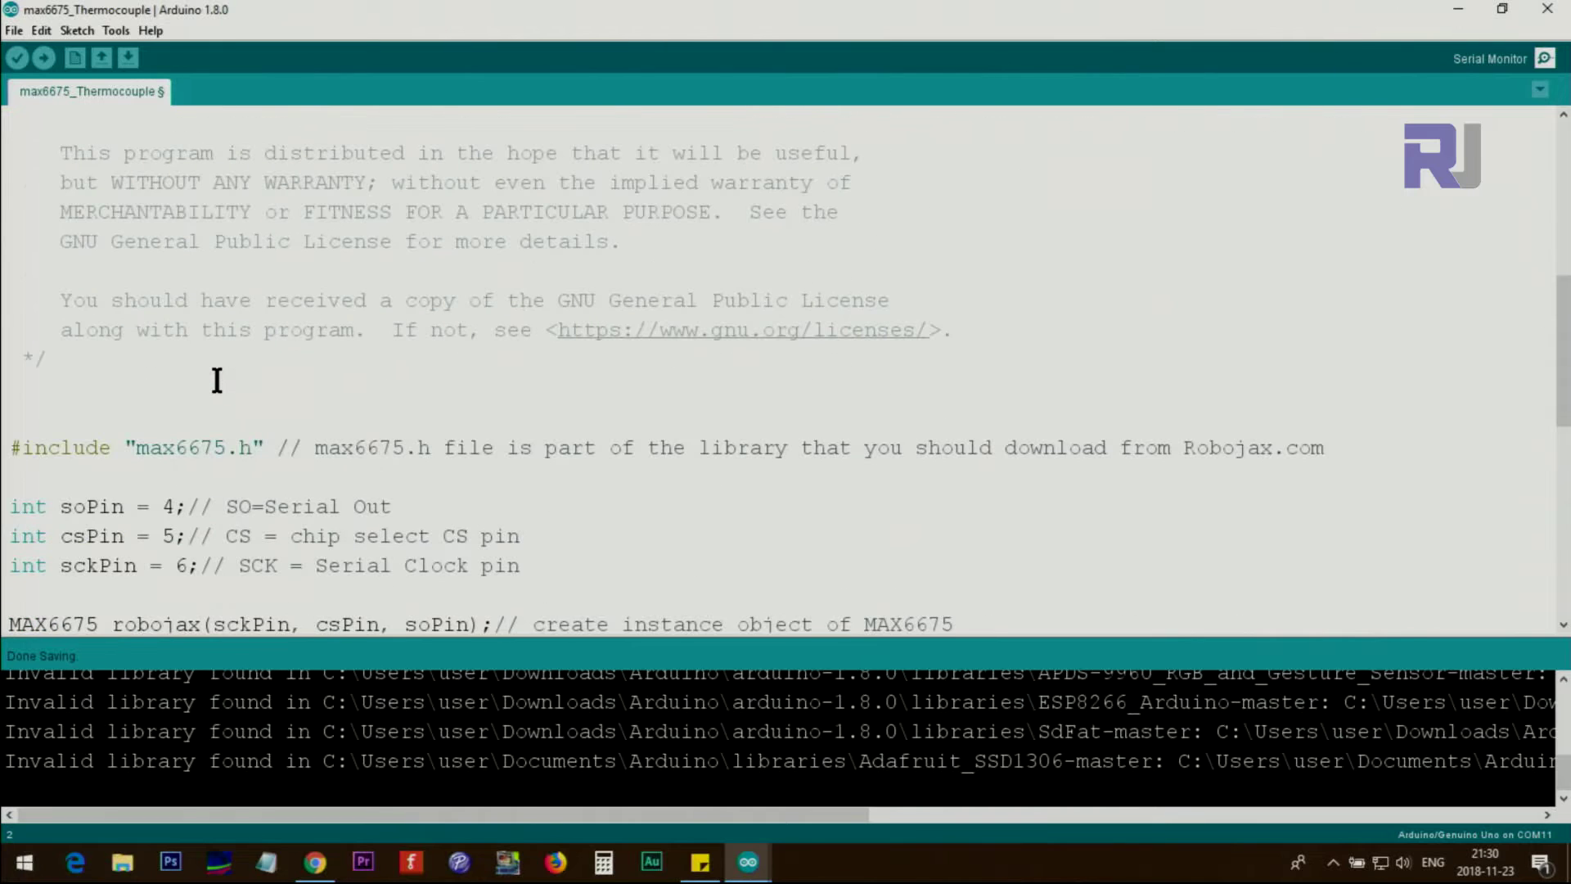
{"action": "scroll", "coordinate": [216, 382], "scroll_direction": "up", "scroll_amount": 8}
{"action": "scroll", "coordinate": [467, 397], "scroll_direction": "down", "scroll_amount": 3}
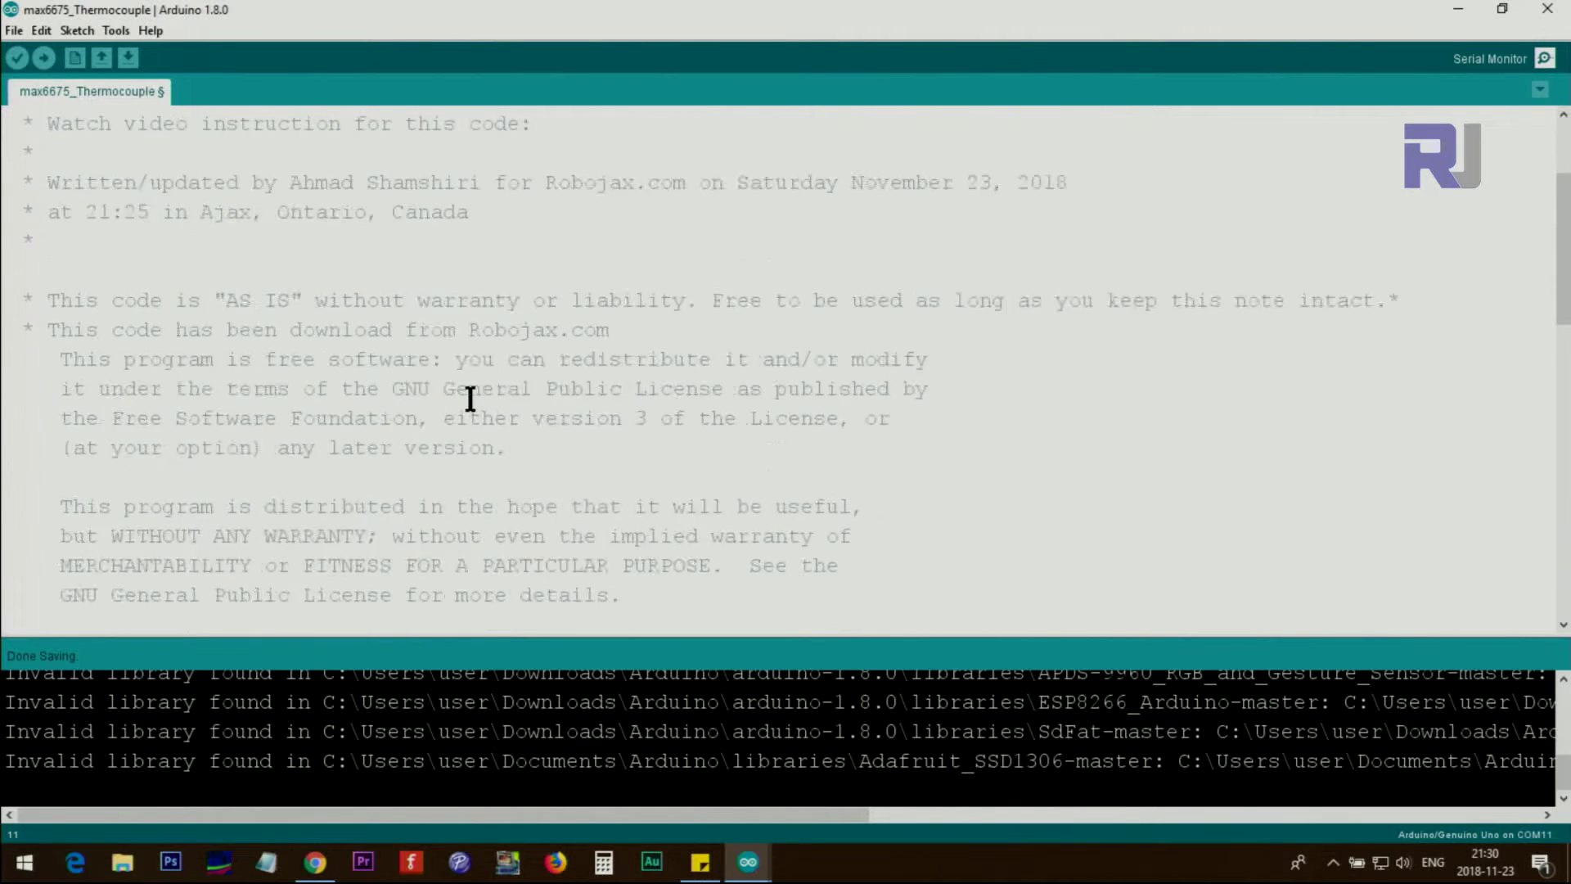
{"action": "scroll", "coordinate": [469, 399], "scroll_direction": "down", "scroll_amount": 2}
{"action": "scroll", "coordinate": [469, 399], "scroll_direction": "up", "scroll_amount": 4}
{"action": "left_click_drag", "start_coordinate": [586, 153], "coordinate": [99, 153]}
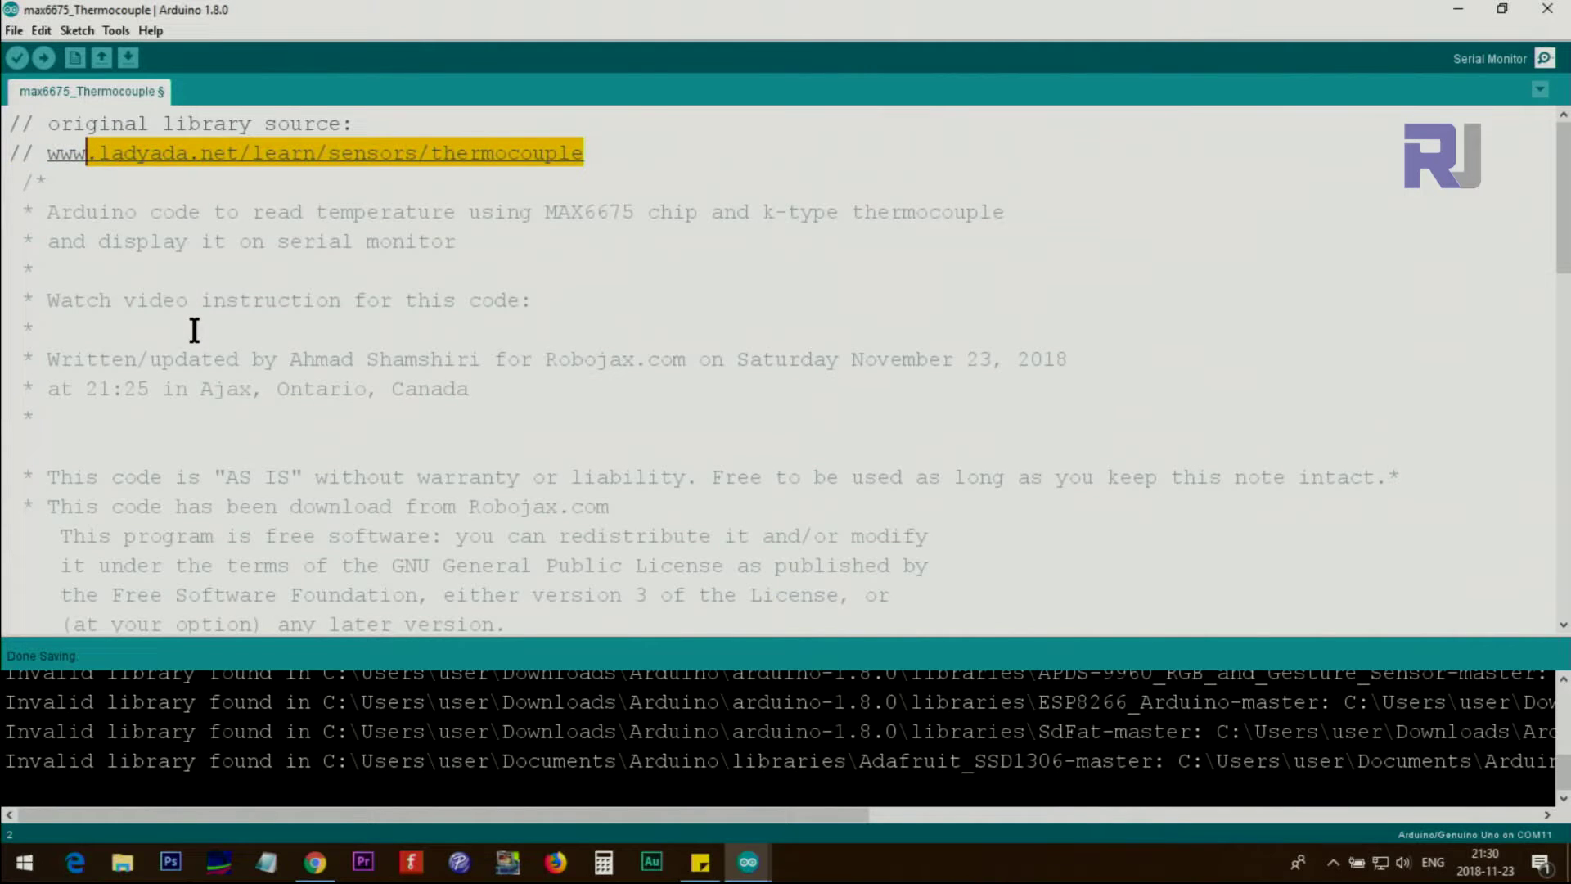
{"action": "scroll", "coordinate": [192, 329], "scroll_direction": "down", "scroll_amount": 2}
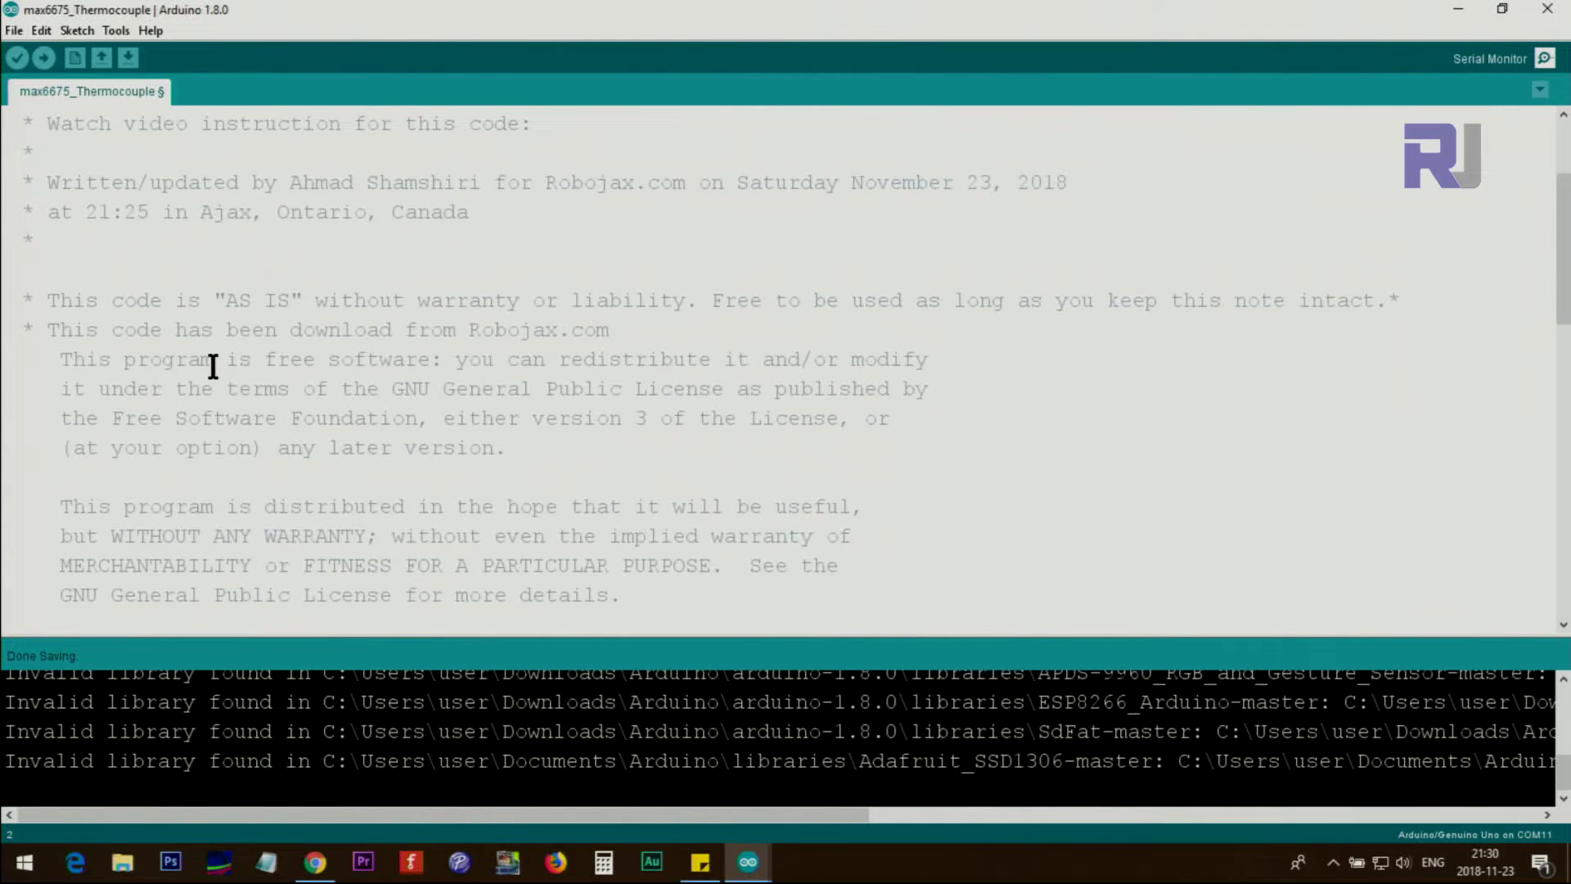
{"action": "scroll", "coordinate": [213, 369], "scroll_direction": "down", "scroll_amount": 1}
{"action": "scroll", "coordinate": [215, 378], "scroll_direction": "down", "scroll_amount": 3}
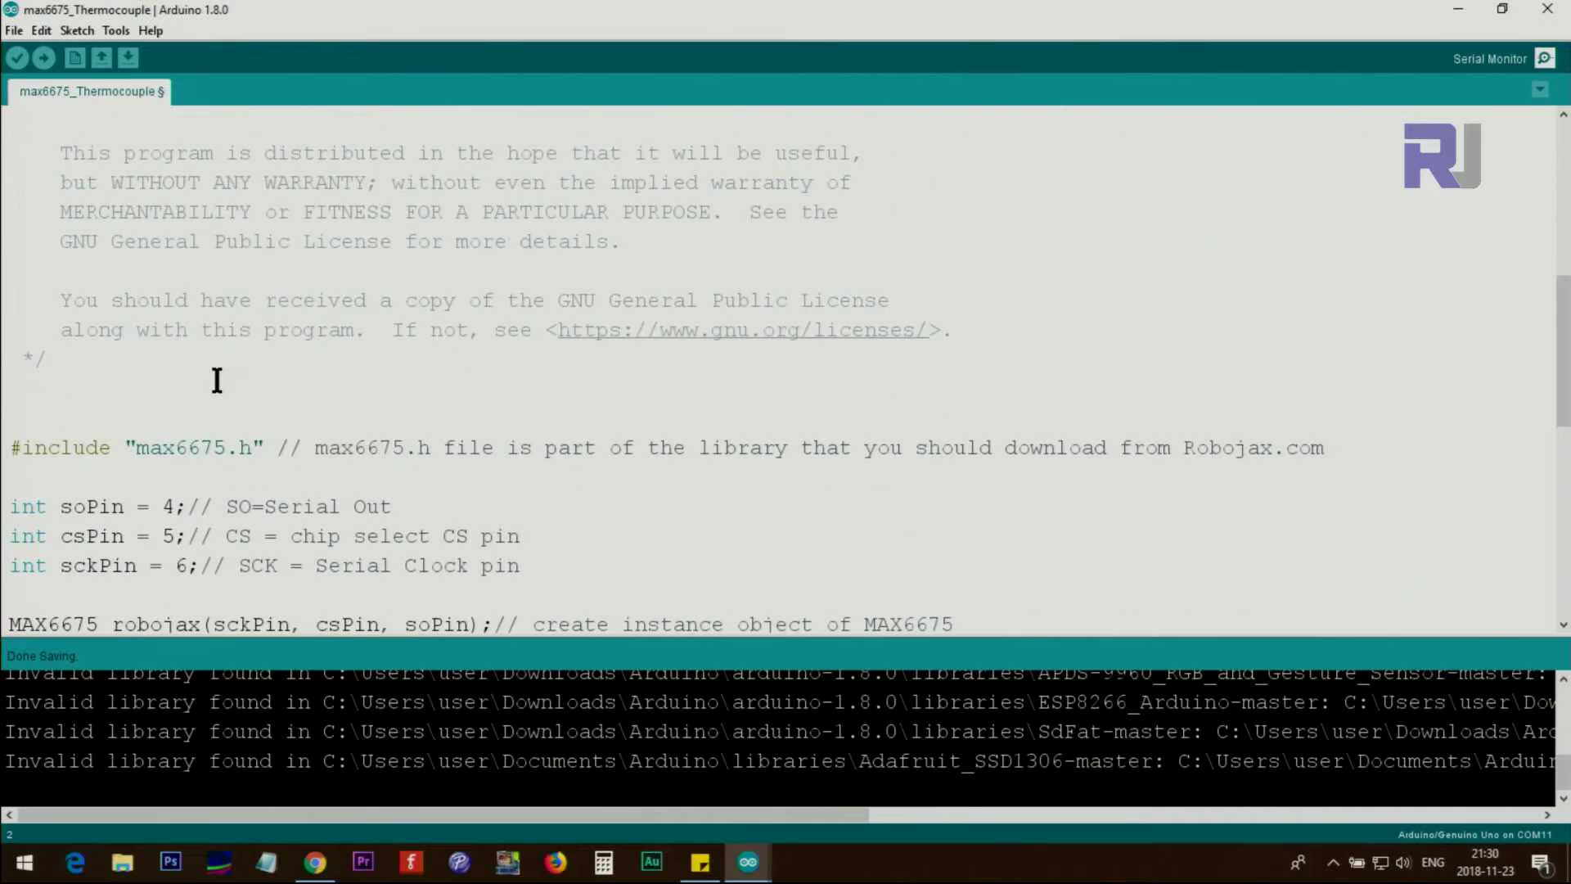
{"action": "scroll", "coordinate": [216, 381], "scroll_direction": "down", "scroll_amount": 1}
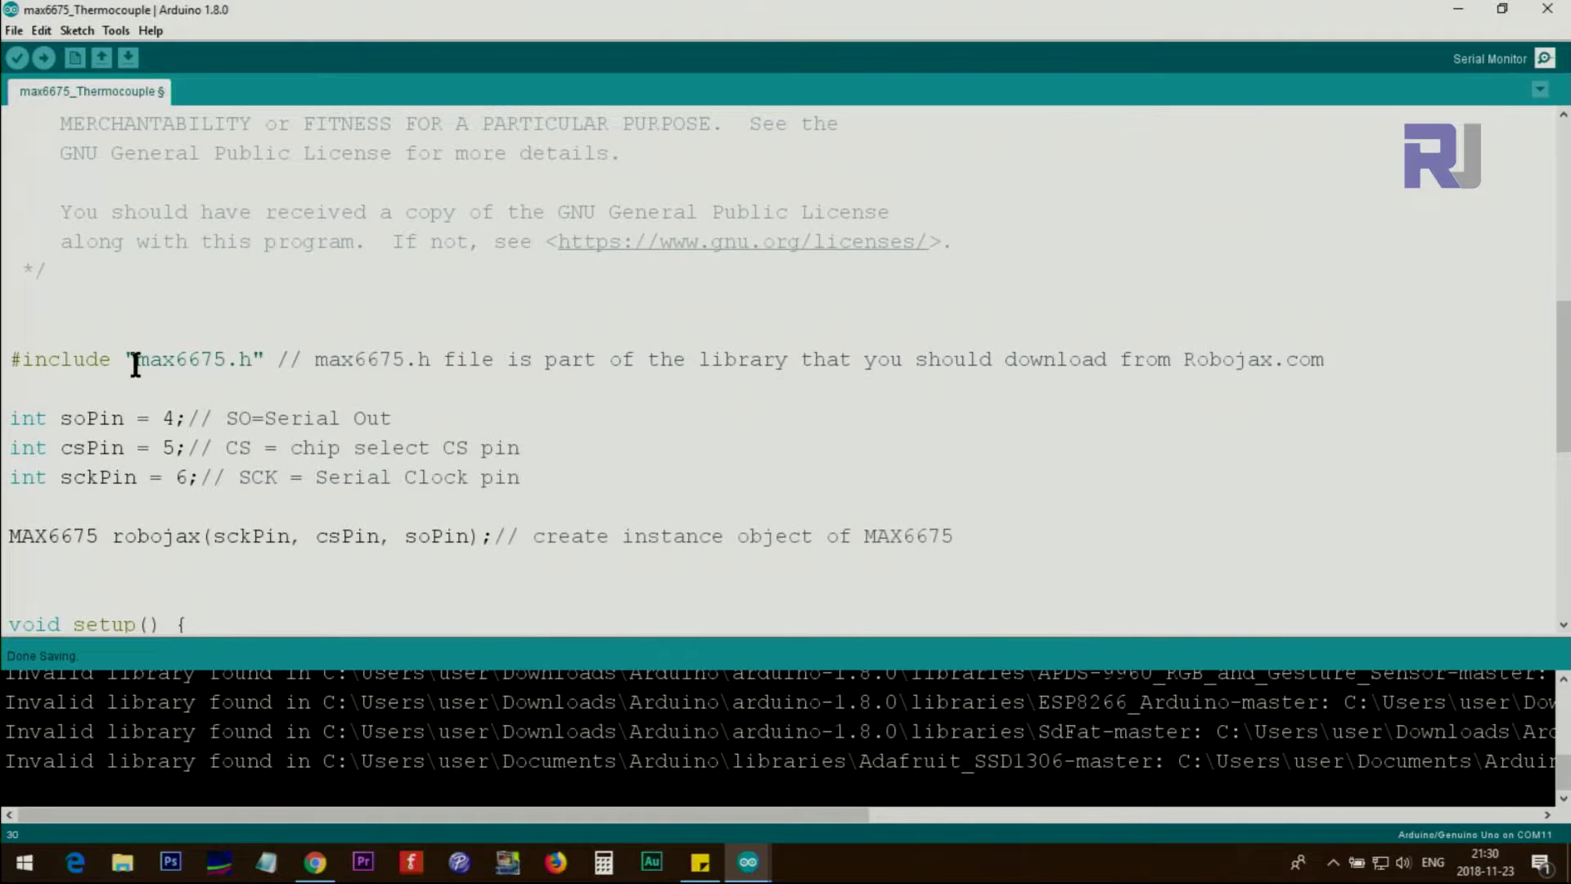
{"action": "left_click_drag", "start_coordinate": [135, 364], "coordinate": [247, 361]}
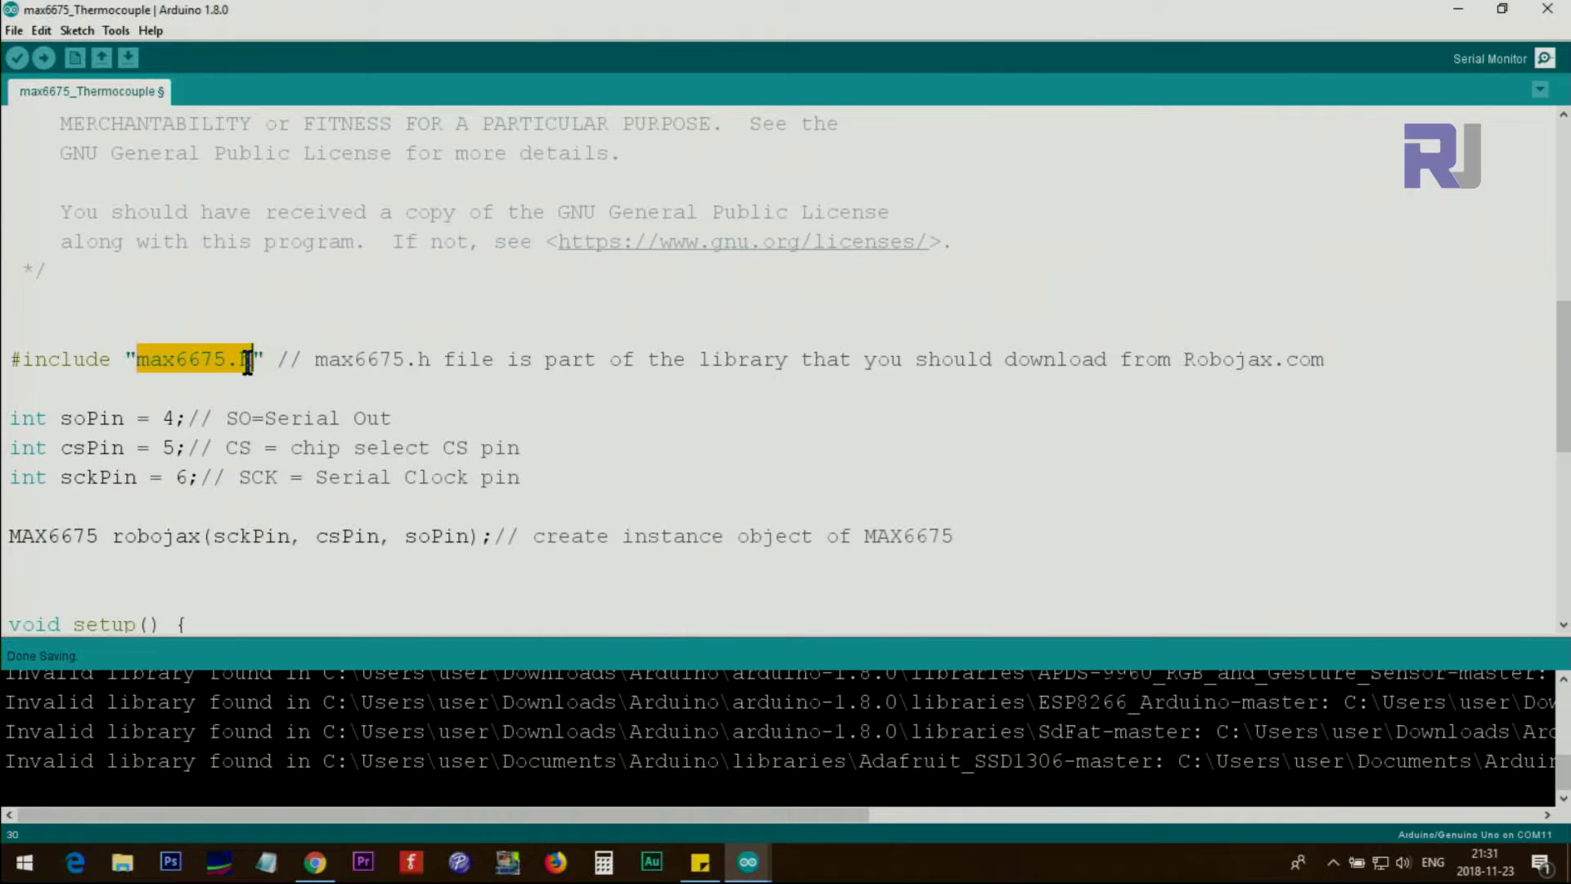
{"action": "left_click", "coordinate": [74, 30]}
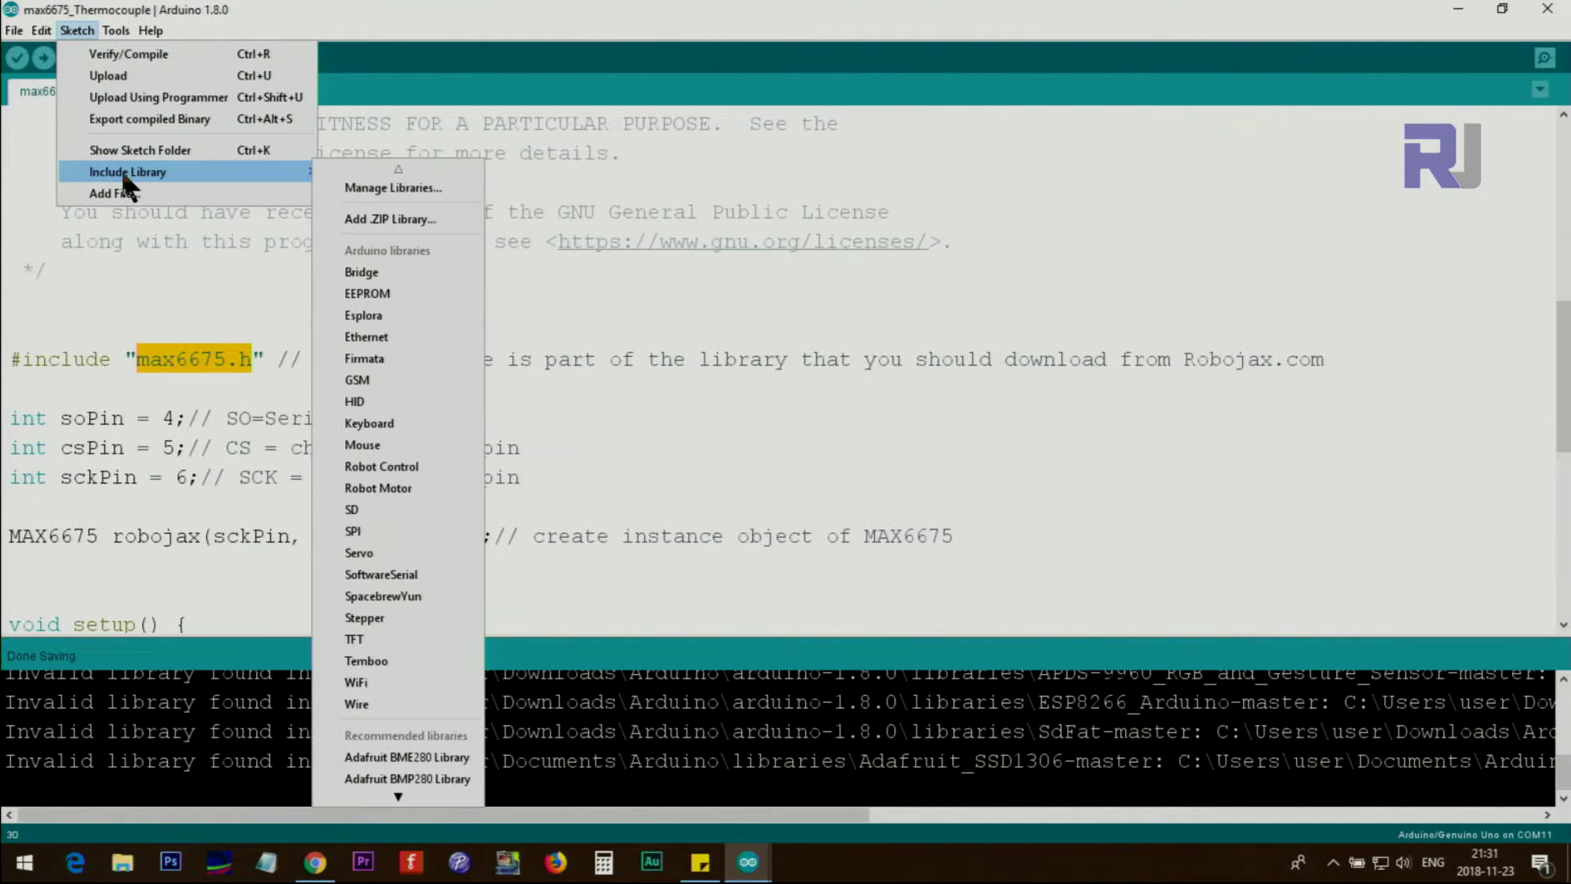
{"action": "mouse_move", "coordinate": [128, 172]}
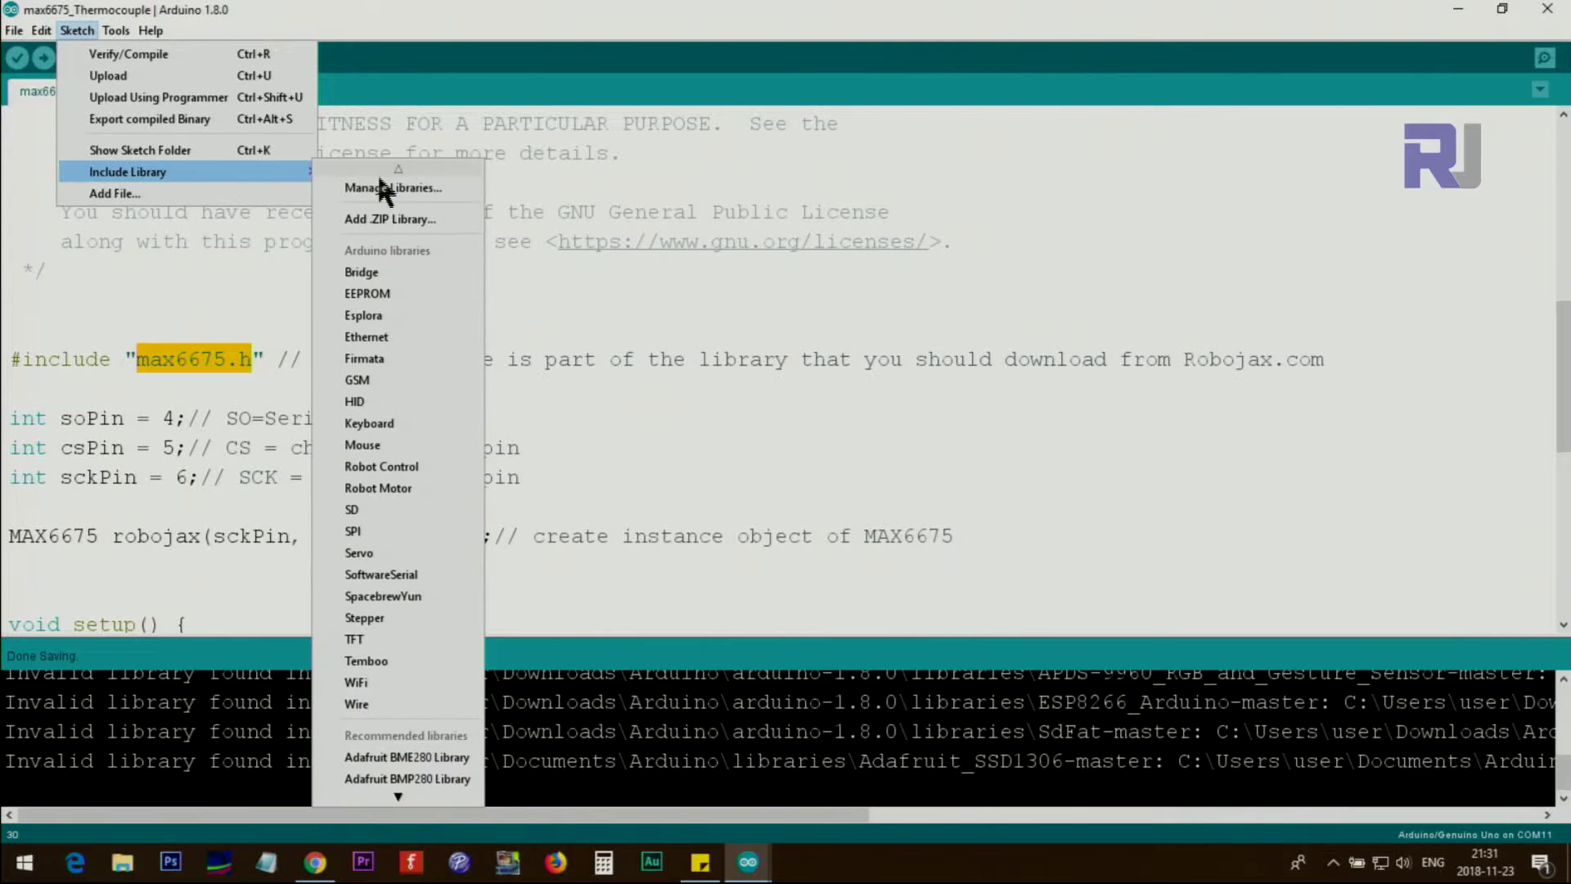
{"action": "left_click", "coordinate": [406, 219]}
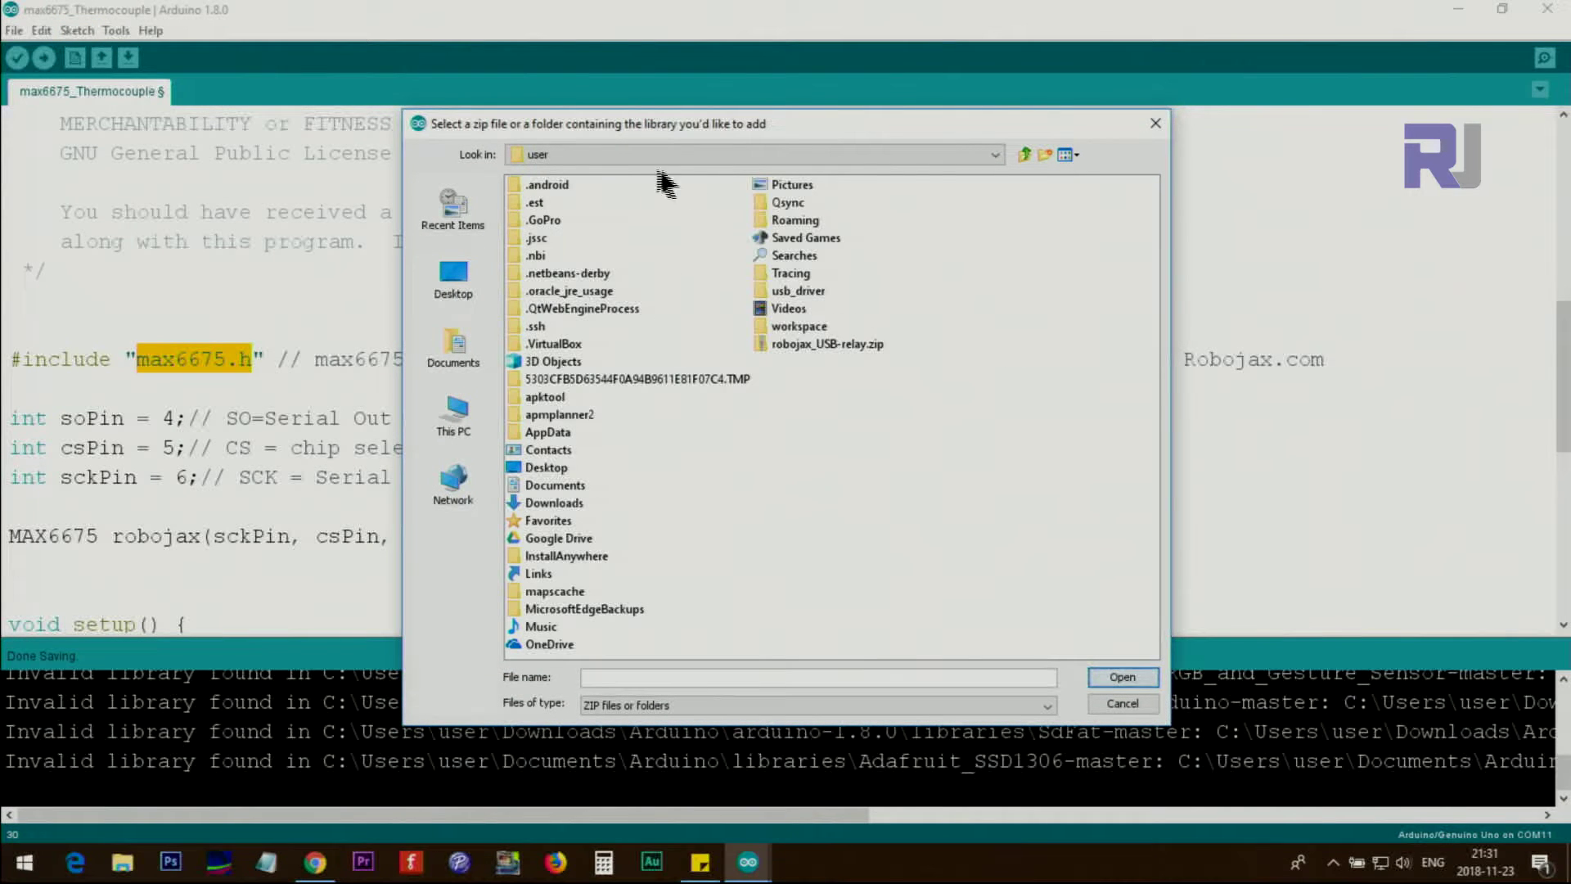
{"action": "left_click", "coordinate": [833, 345]}
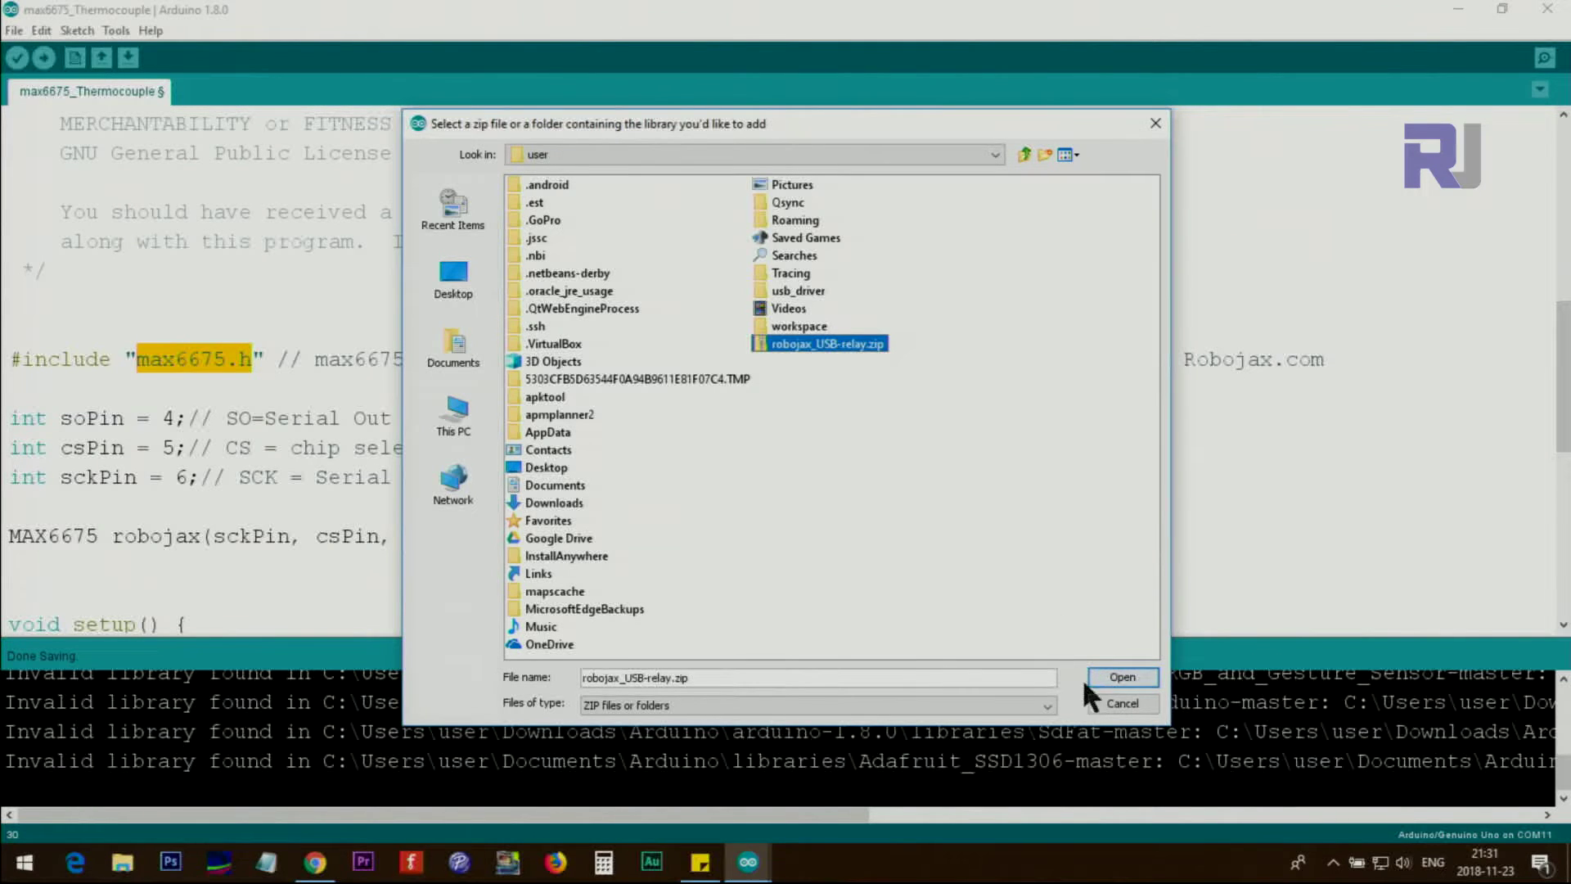
{"action": "left_click", "coordinate": [1117, 704]}
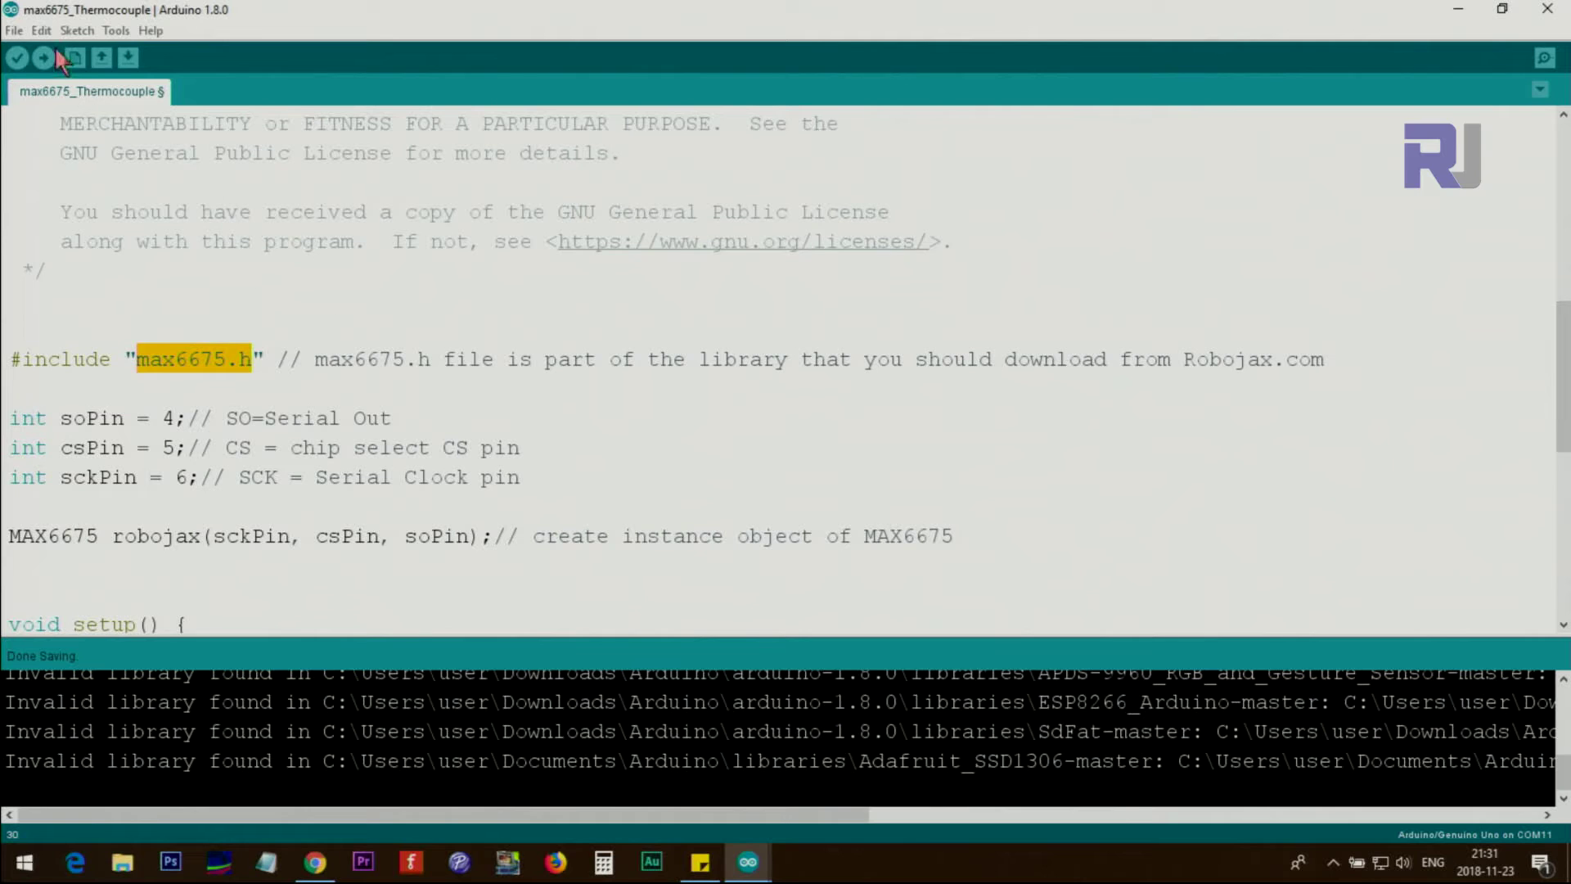
{"action": "left_click", "coordinate": [14, 32]}
{"action": "mouse_move", "coordinate": [59, 140]}
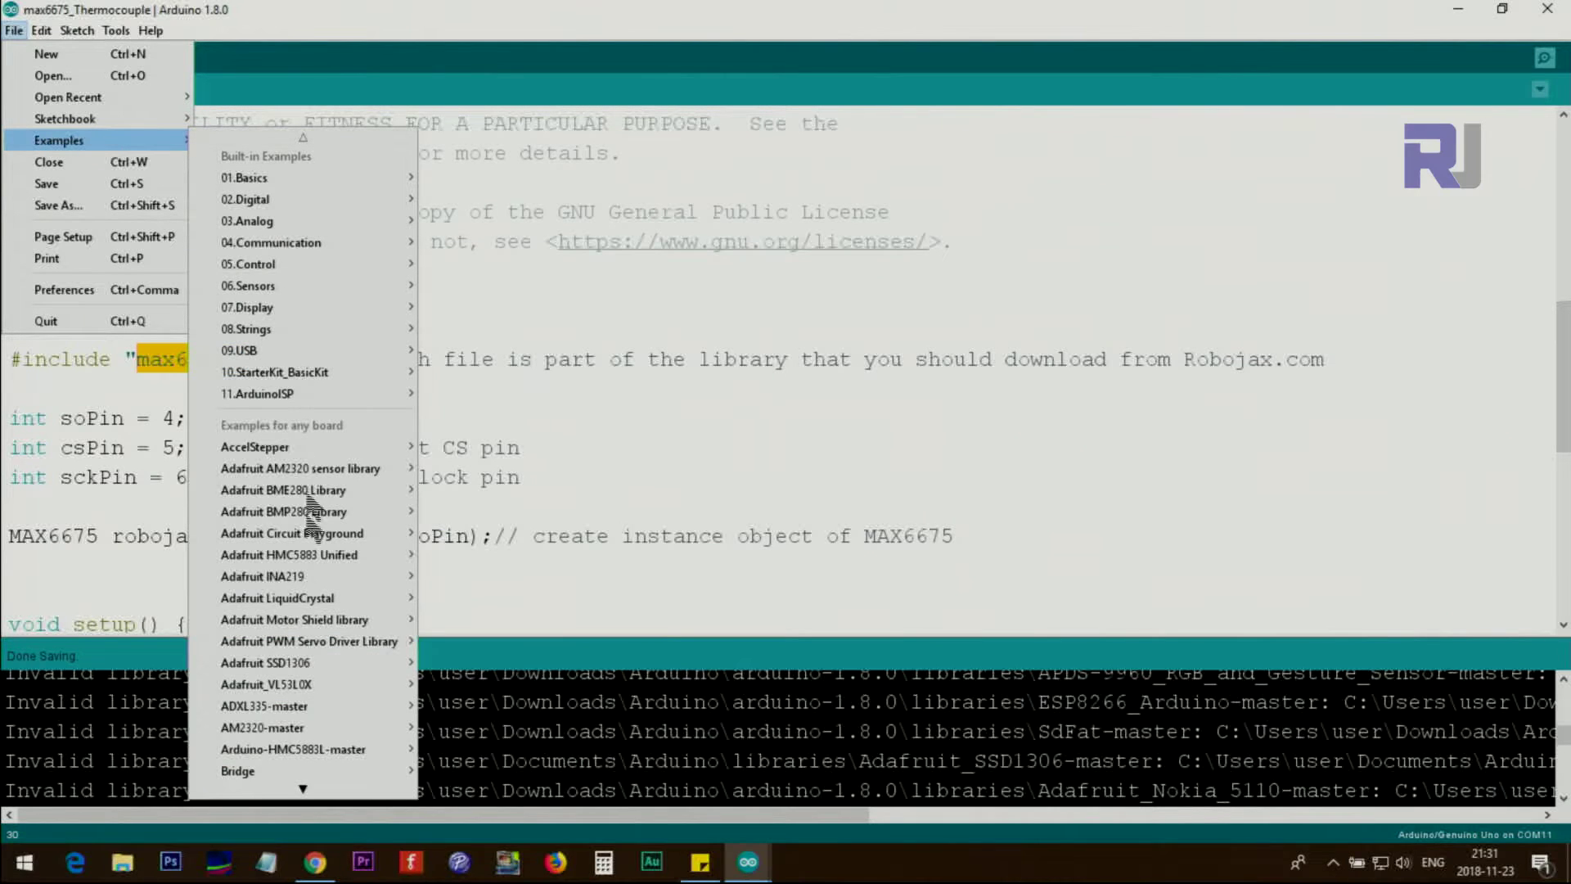
{"action": "scroll", "coordinate": [325, 751], "scroll_direction": "down", "scroll_amount": 3}
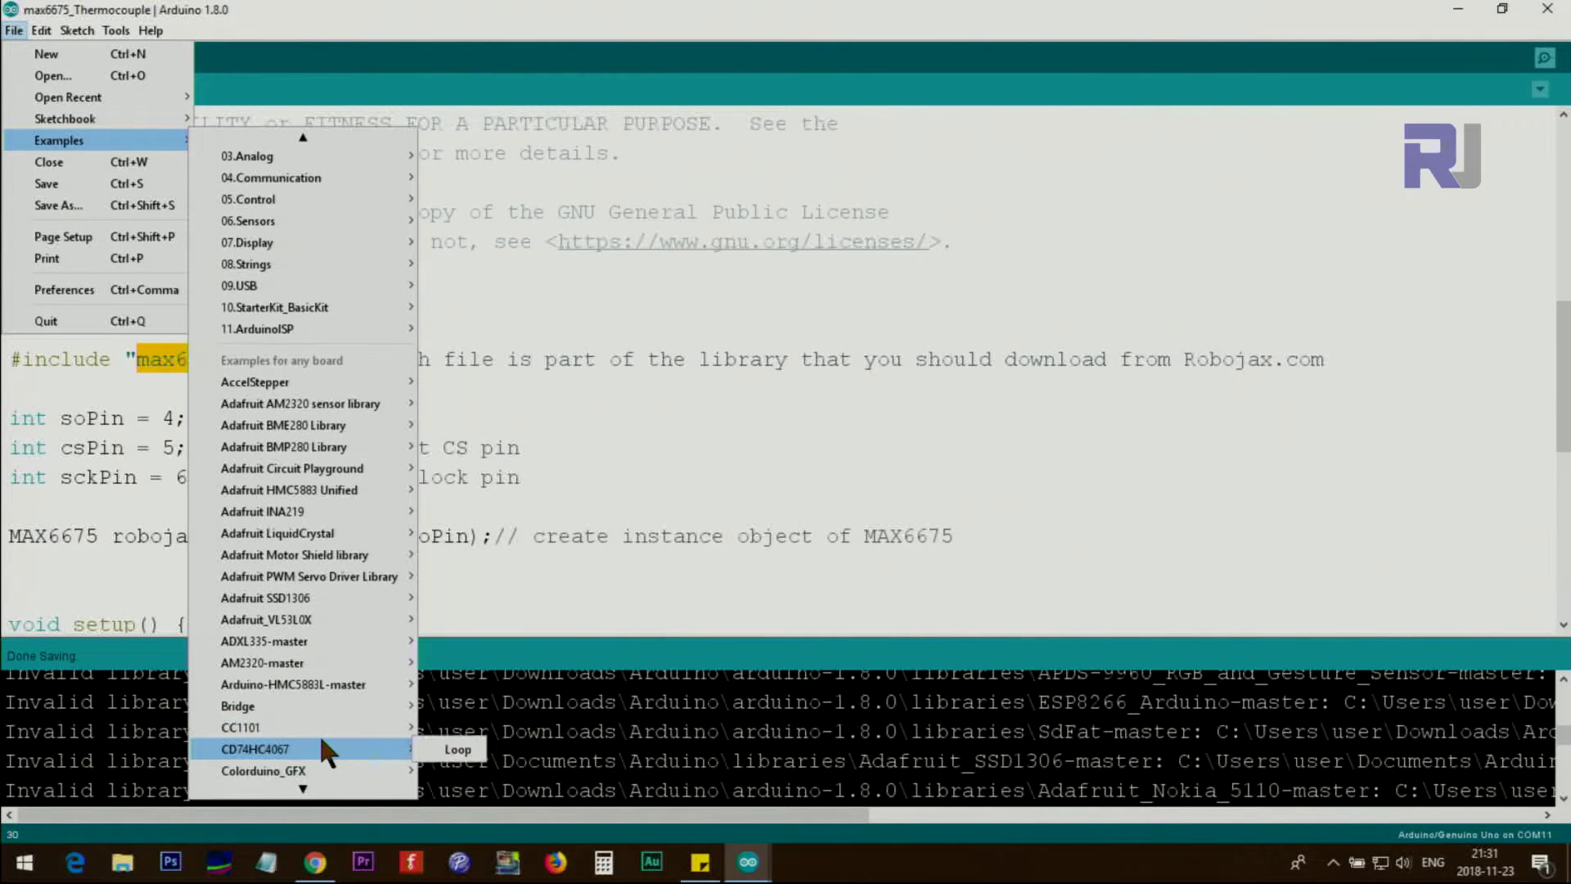
{"action": "scroll", "coordinate": [326, 752], "scroll_direction": "down", "scroll_amount": 10}
{"action": "scroll", "coordinate": [325, 751], "scroll_direction": "down", "scroll_amount": 5}
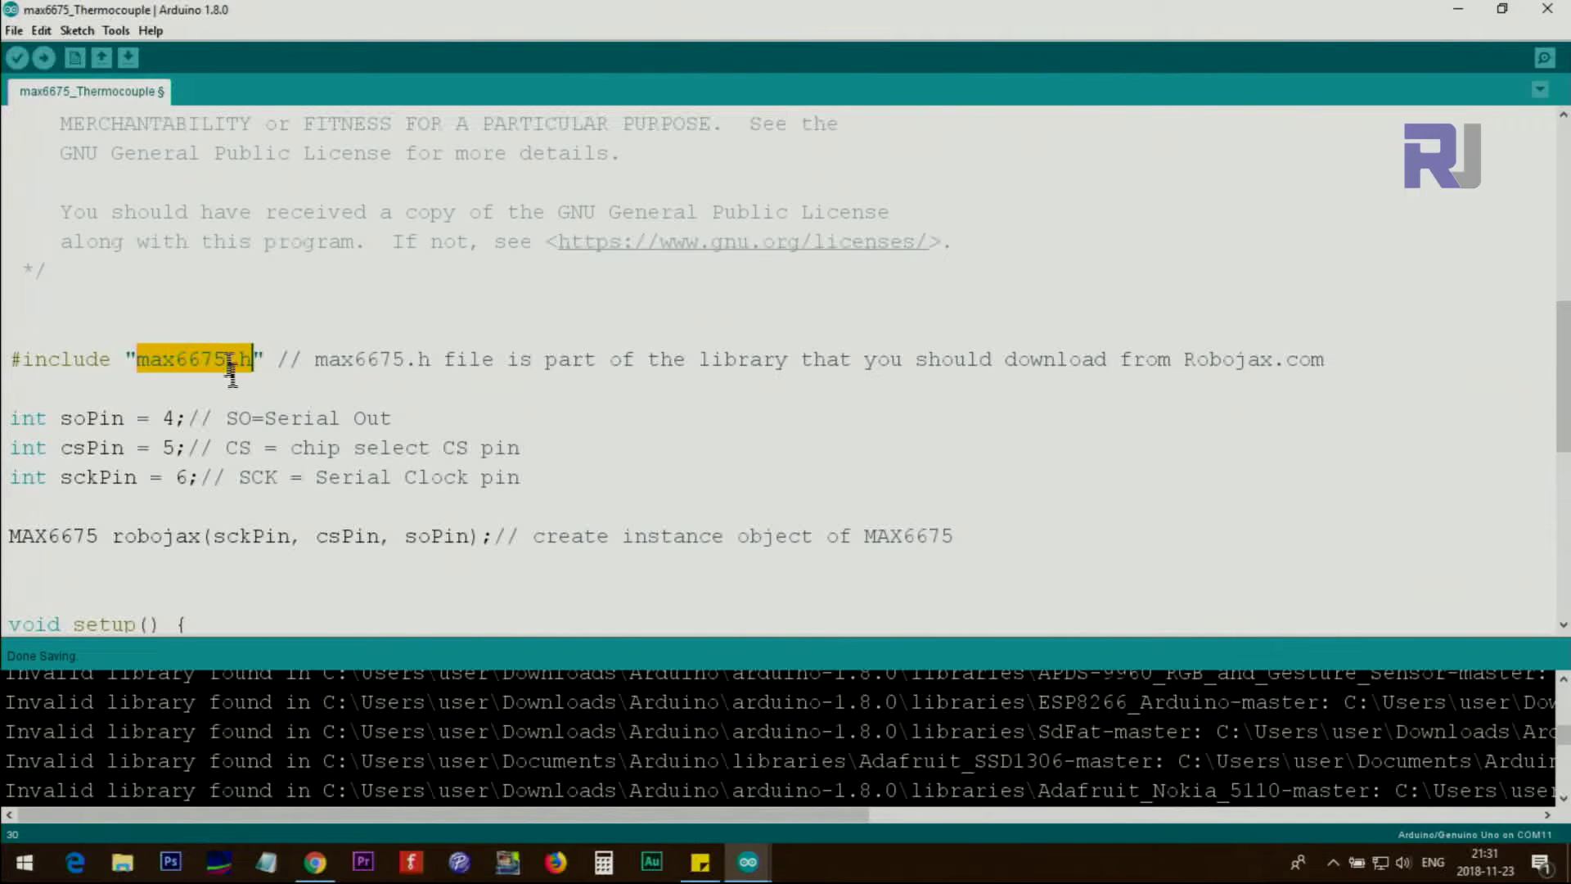
{"action": "scroll", "coordinate": [221, 387], "scroll_direction": "down", "scroll_amount": 2}
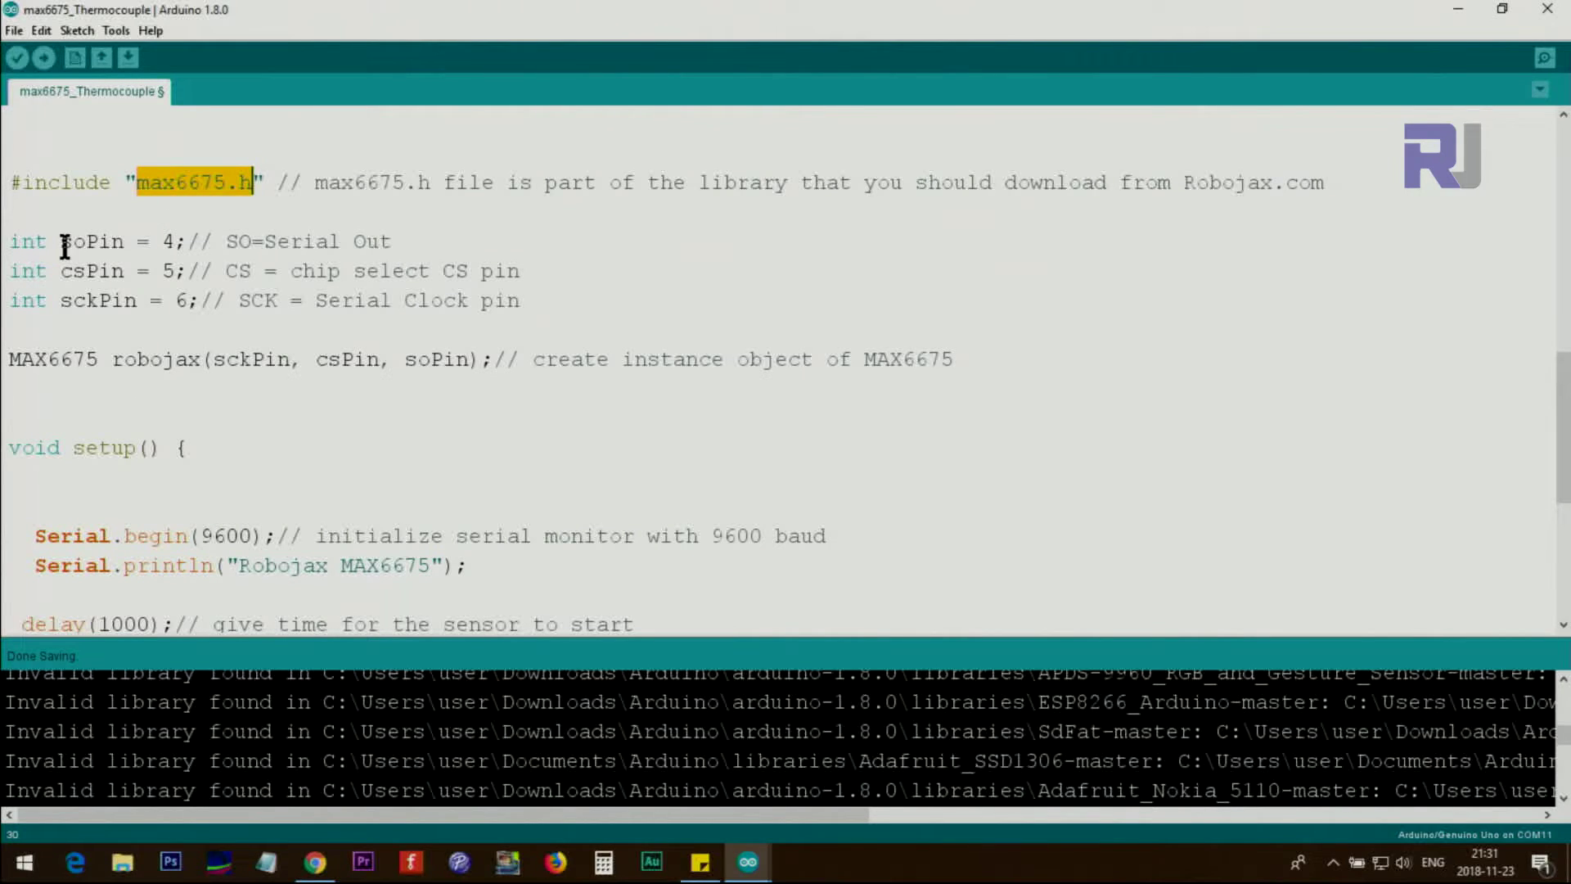
{"action": "left_click_drag", "start_coordinate": [63, 243], "coordinate": [75, 243]}
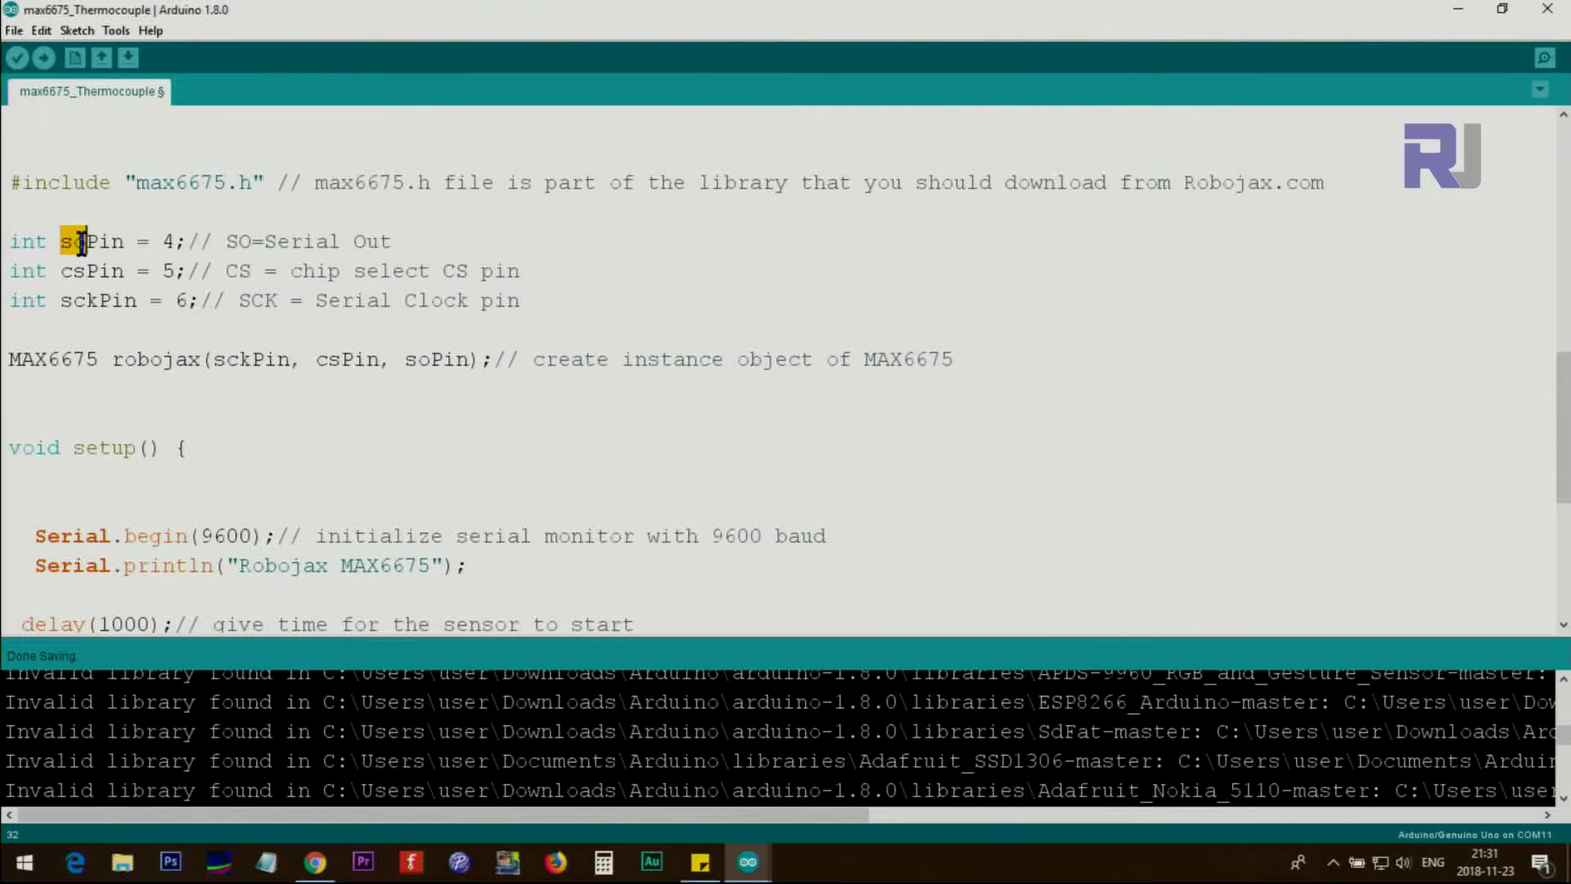
{"action": "left_click", "coordinate": [83, 242]}
{"action": "left_click_drag", "start_coordinate": [164, 242], "coordinate": [176, 242]}
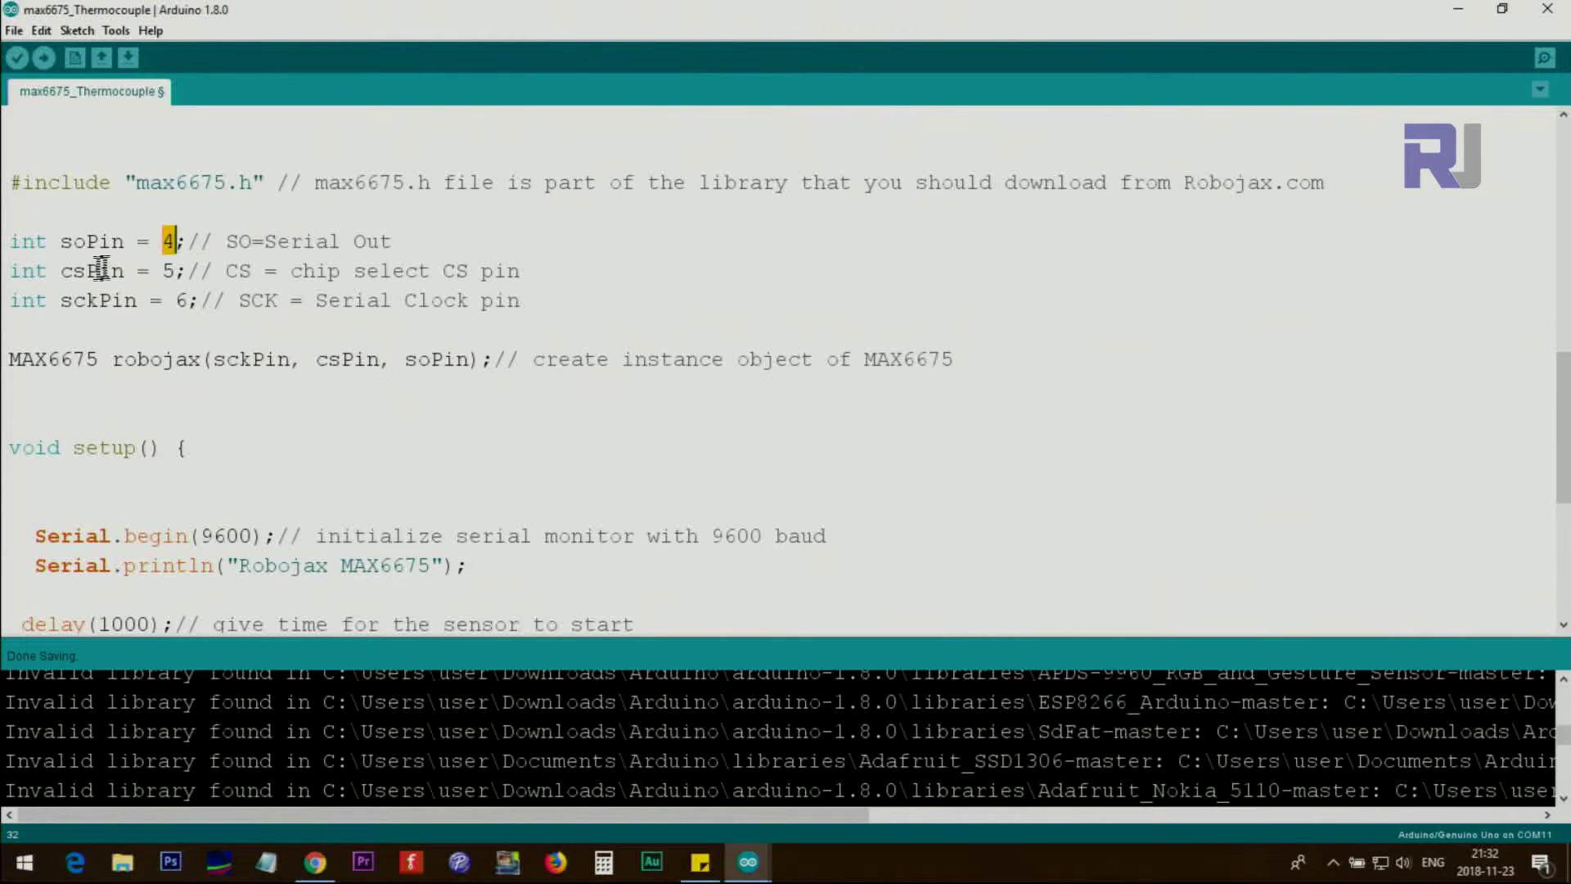
{"action": "left_click", "coordinate": [71, 271]}
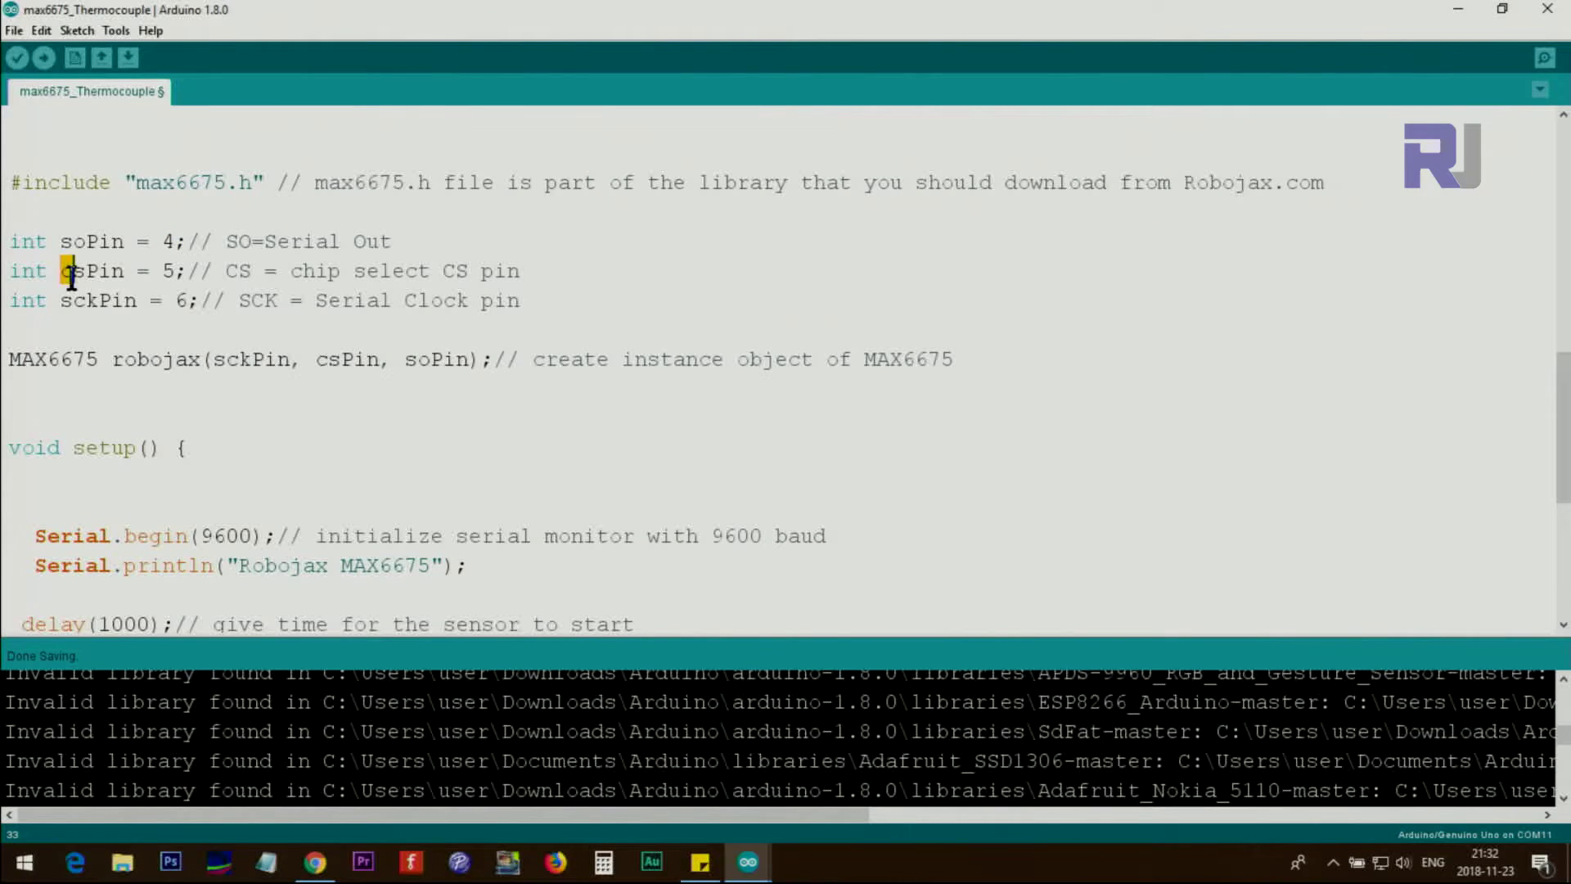
{"action": "left_click_drag", "start_coordinate": [162, 270], "coordinate": [174, 270]}
{"action": "left_click_drag", "start_coordinate": [173, 301], "coordinate": [185, 301]}
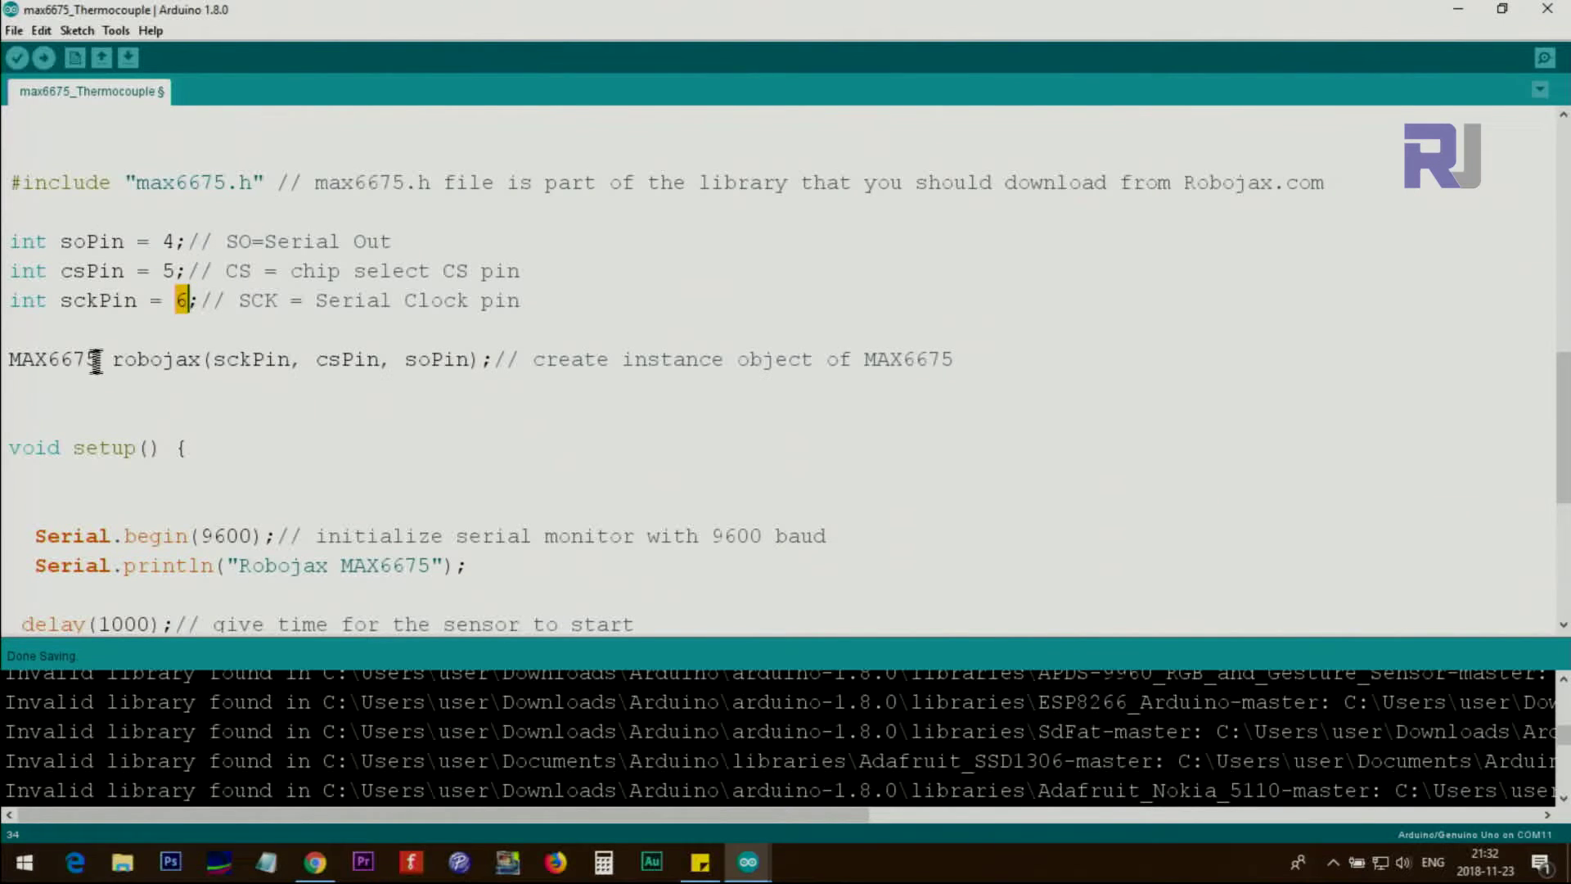
{"action": "left_click_drag", "start_coordinate": [101, 359], "coordinate": [10, 359]}
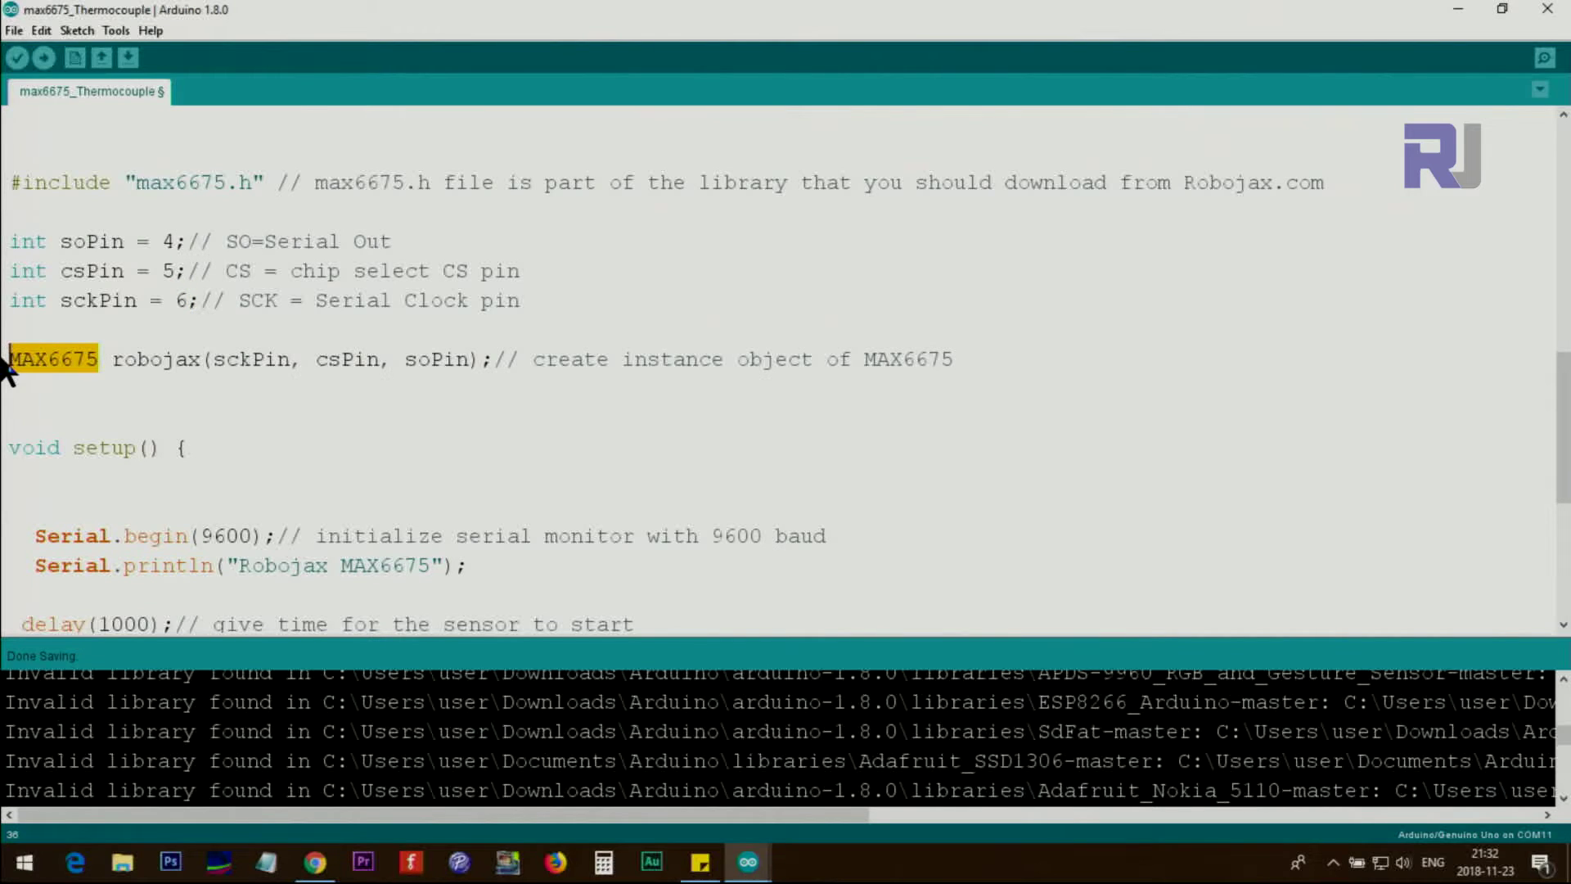
{"action": "left_click_drag", "start_coordinate": [113, 360], "coordinate": [199, 359]}
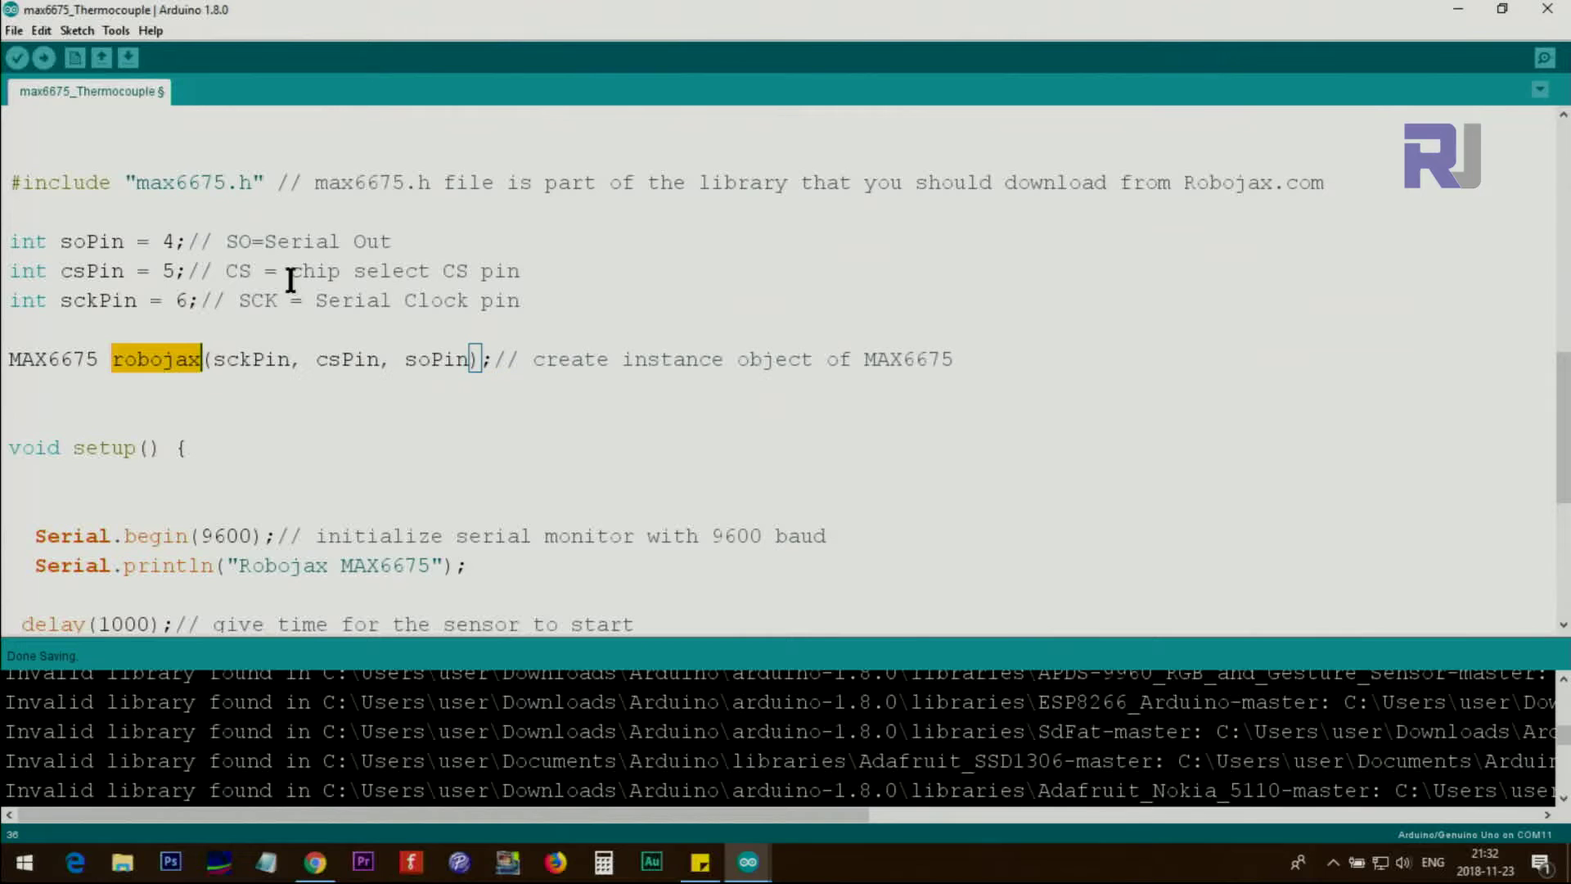
{"action": "left_click", "coordinate": [241, 358]}
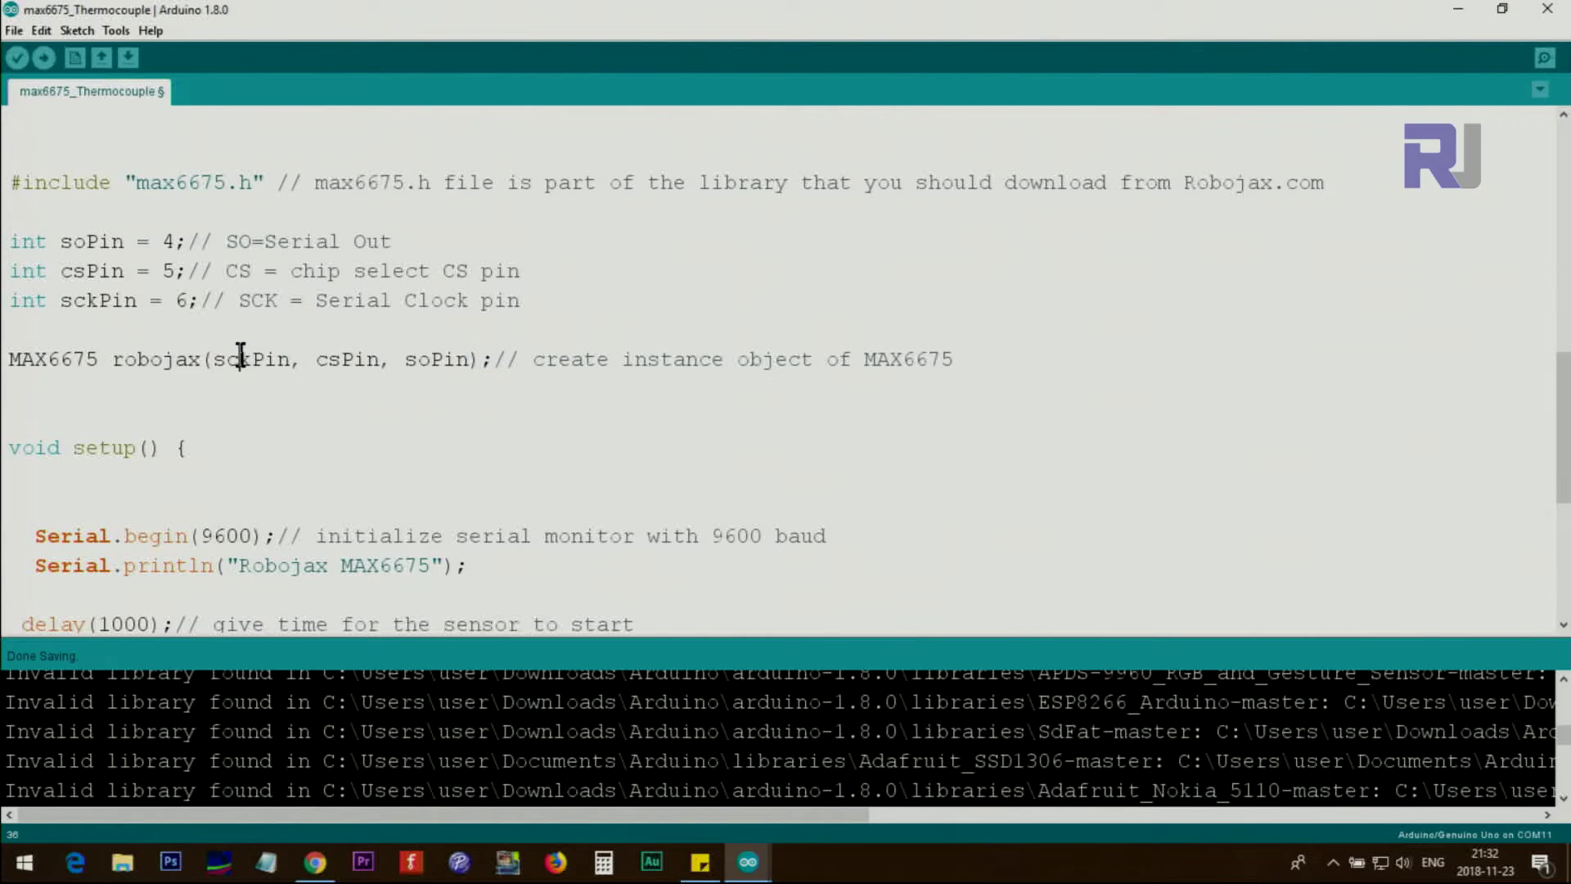
{"action": "left_click", "coordinate": [424, 359]}
{"action": "left_click", "coordinate": [75, 299]}
{"action": "left_click_drag", "start_coordinate": [214, 359], "coordinate": [368, 358]}
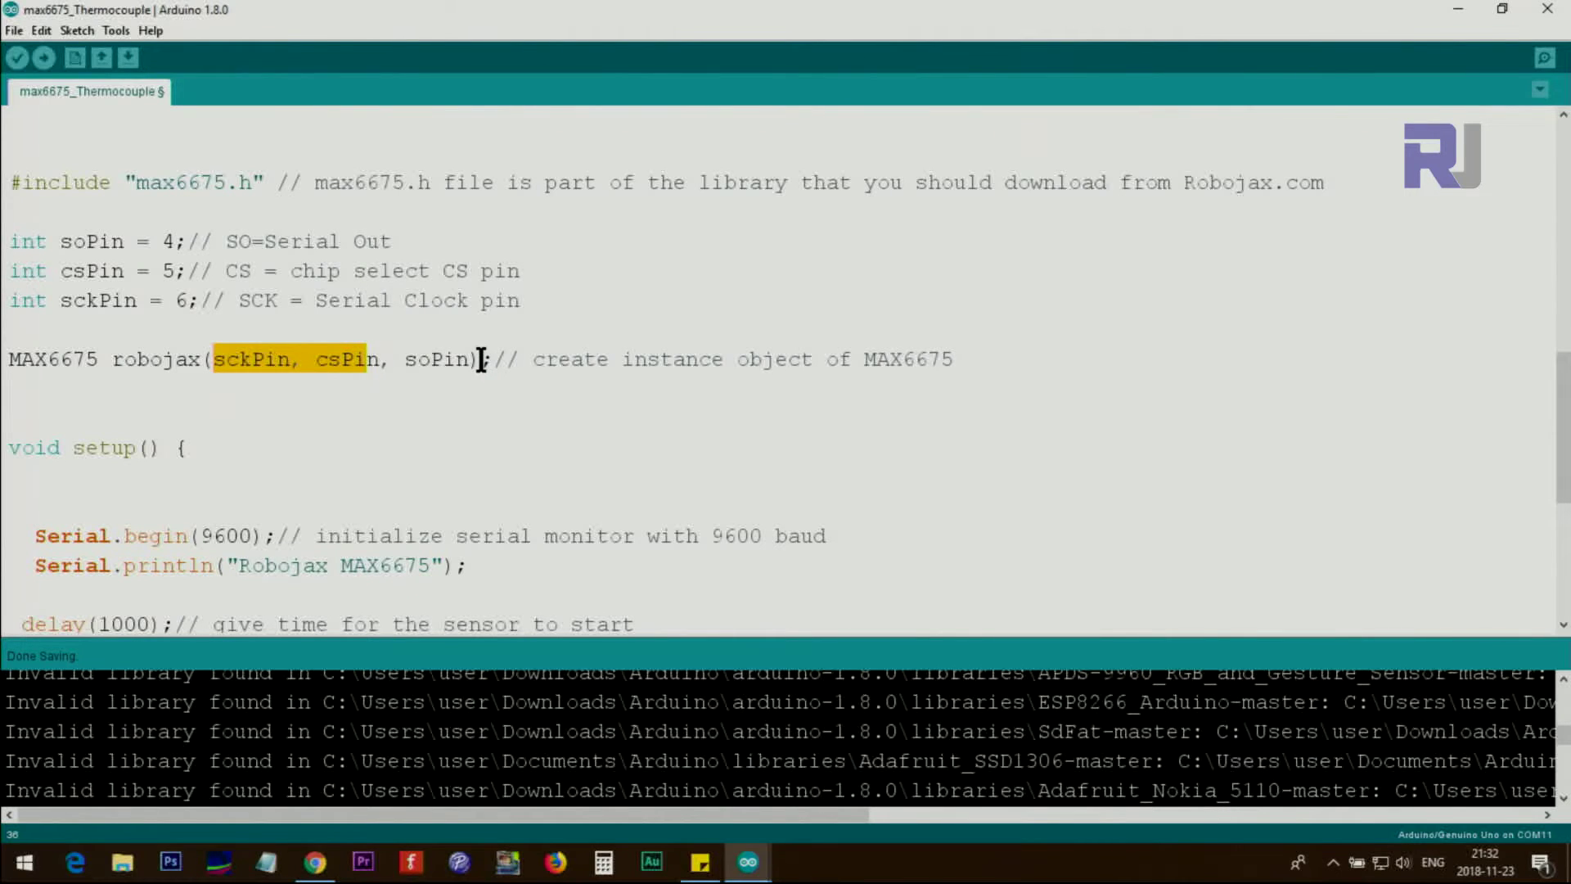
{"action": "scroll", "coordinate": [481, 358], "scroll_direction": "down", "scroll_amount": 2}
{"action": "left_click", "coordinate": [203, 270]}
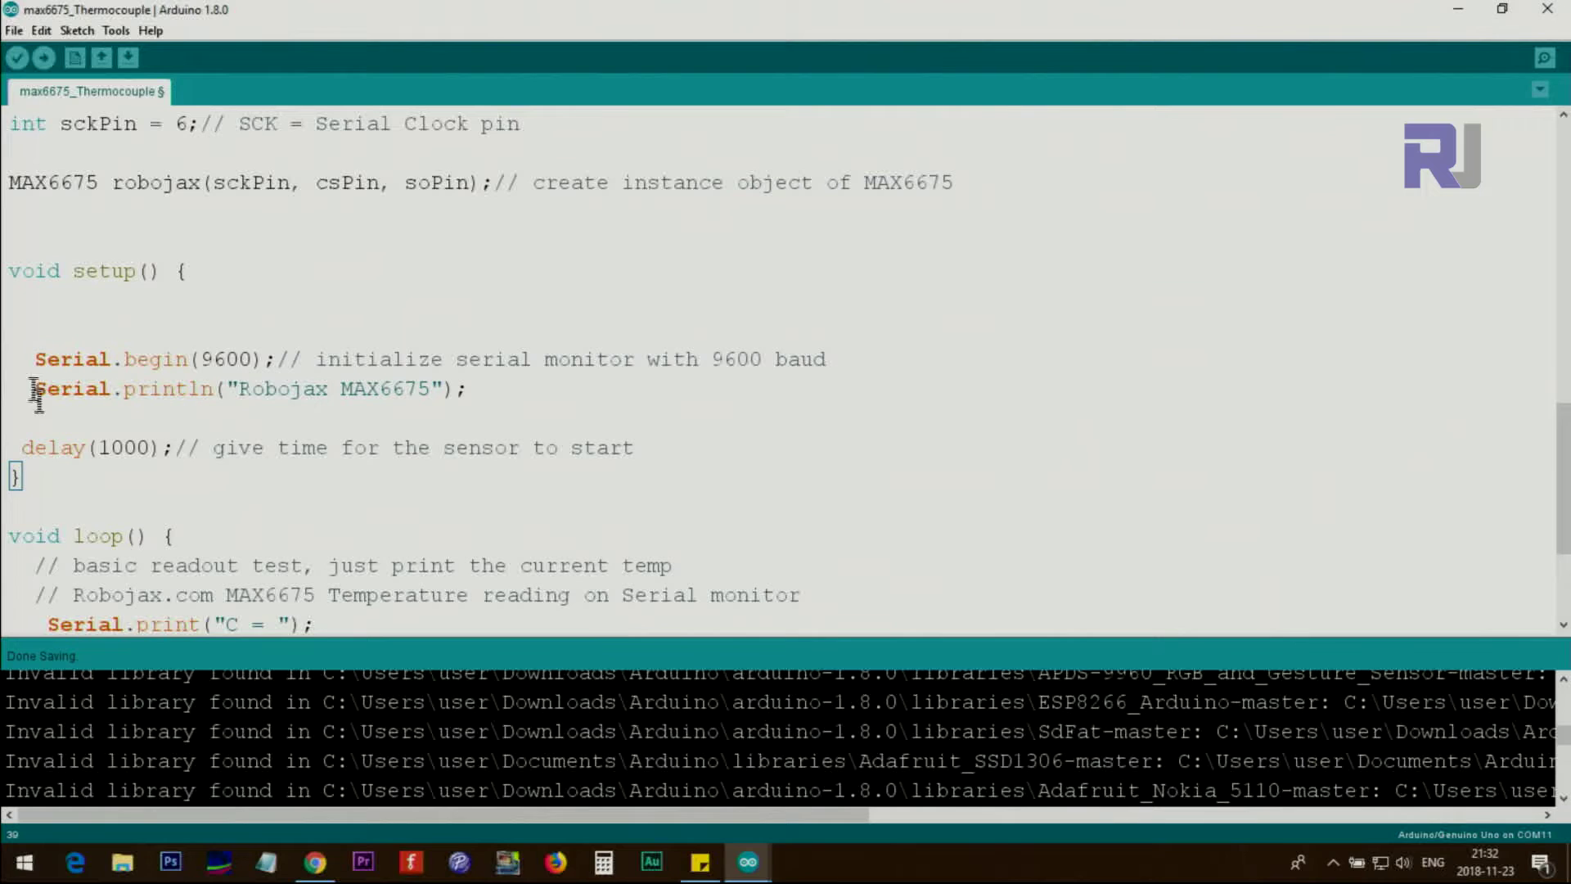
{"action": "left_click_drag", "start_coordinate": [38, 359], "coordinate": [229, 358]}
{"action": "left_click_drag", "start_coordinate": [464, 389], "coordinate": [78, 390]}
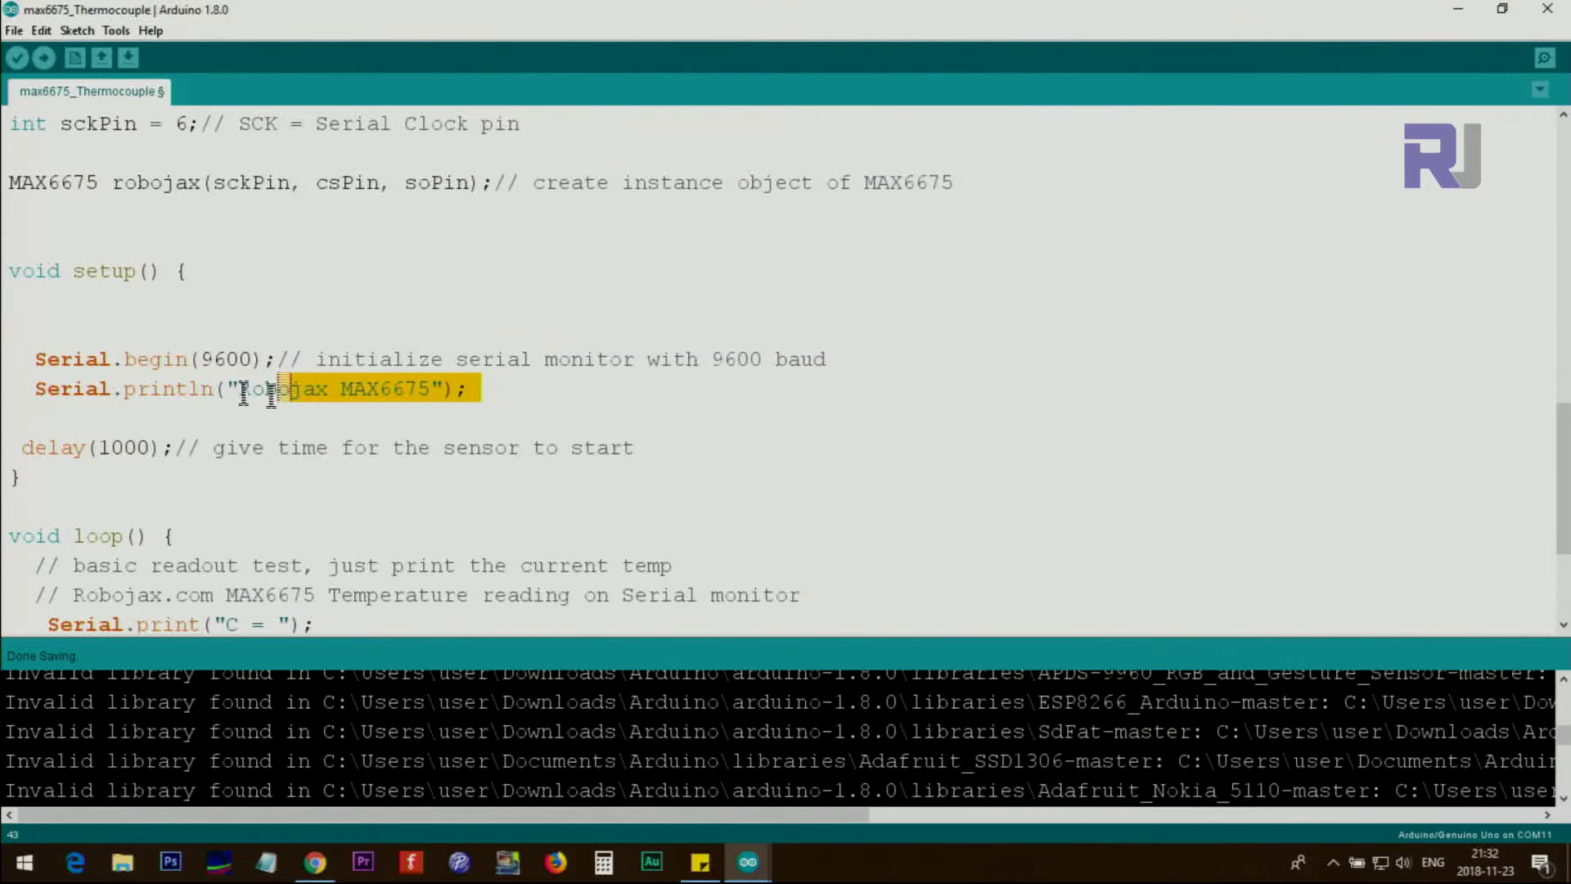
{"action": "left_click", "coordinate": [225, 358]}
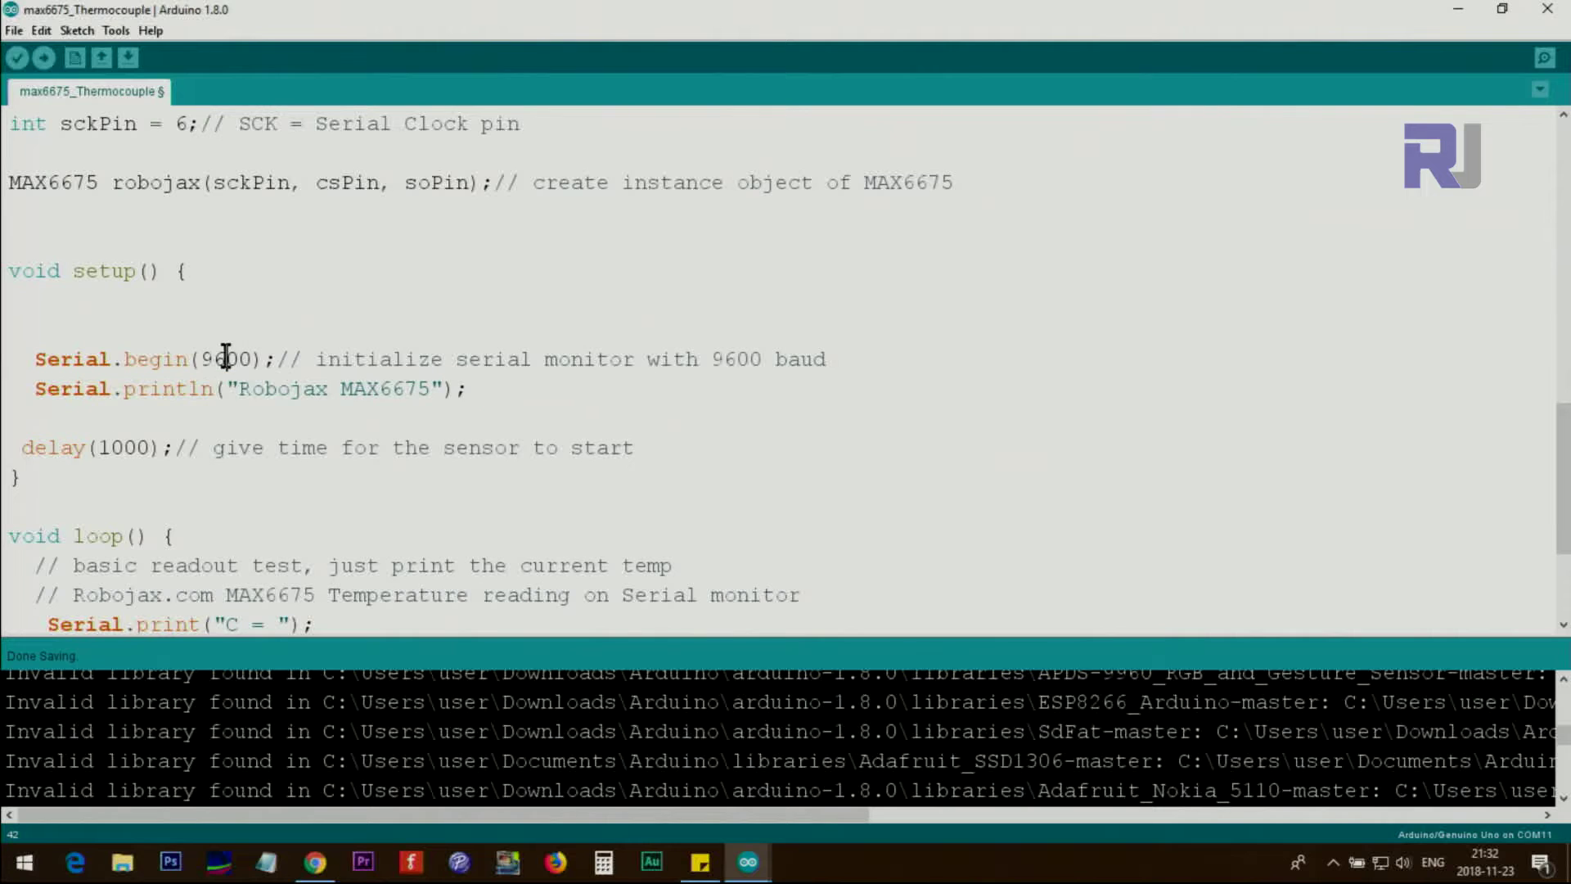
Open the Serial Monitor at 9600 baud and relate its readings to loop's print statements
{"action": "left_click", "coordinate": [1544, 59]}
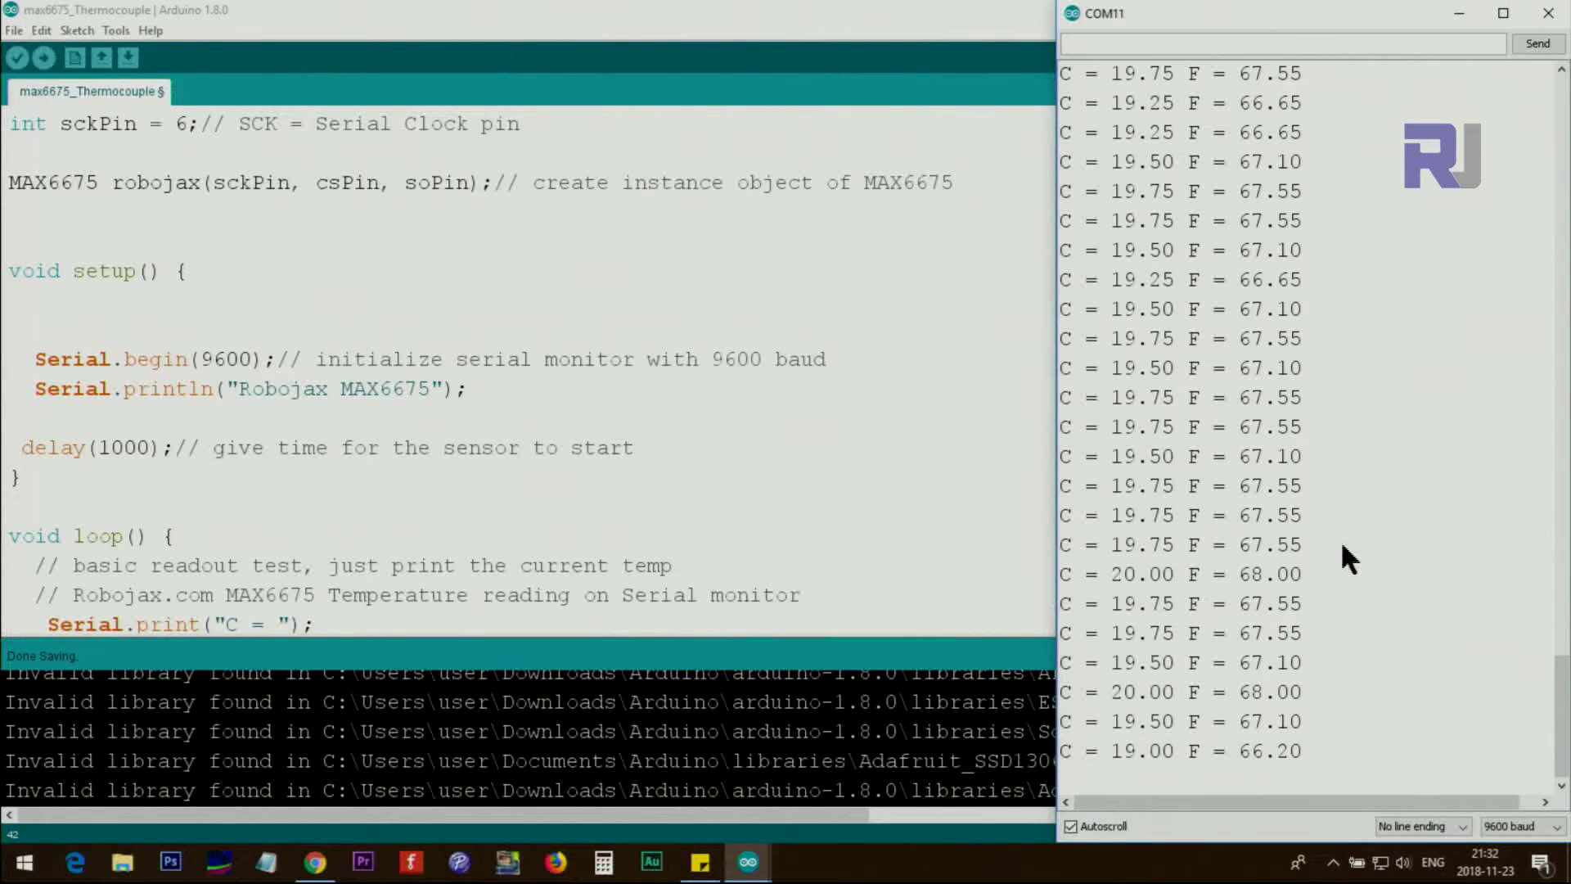
{"action": "left_click", "coordinate": [1522, 826]}
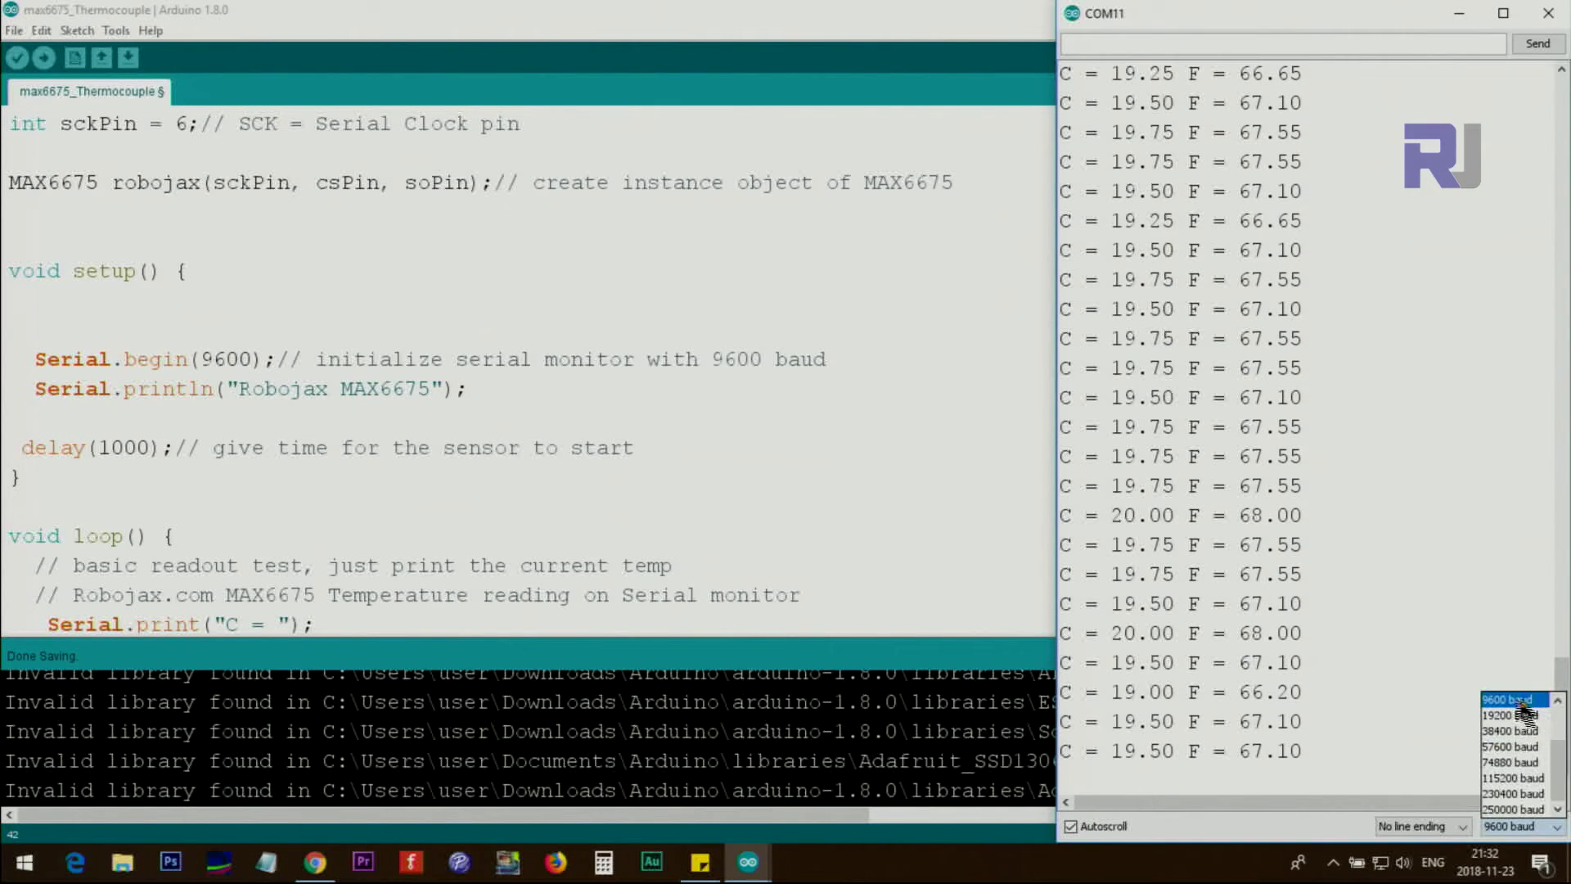
{"action": "left_click", "coordinate": [102, 357]}
{"action": "scroll", "coordinate": [28, 487], "scroll_direction": "down", "scroll_amount": 1}
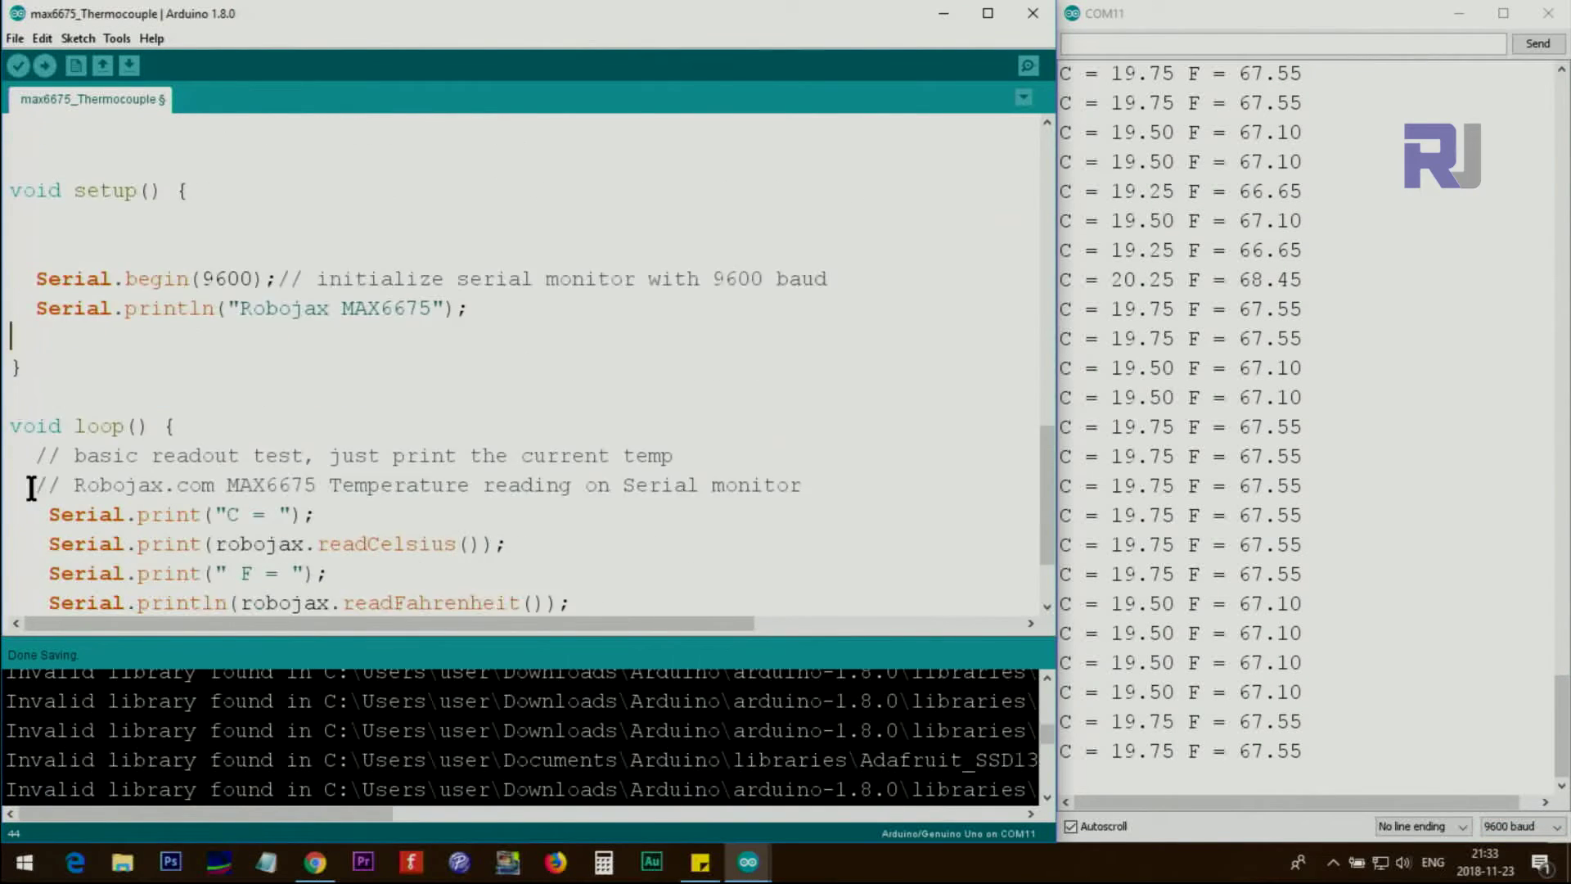
{"action": "scroll", "coordinate": [190, 356], "scroll_direction": "down", "scroll_amount": 1}
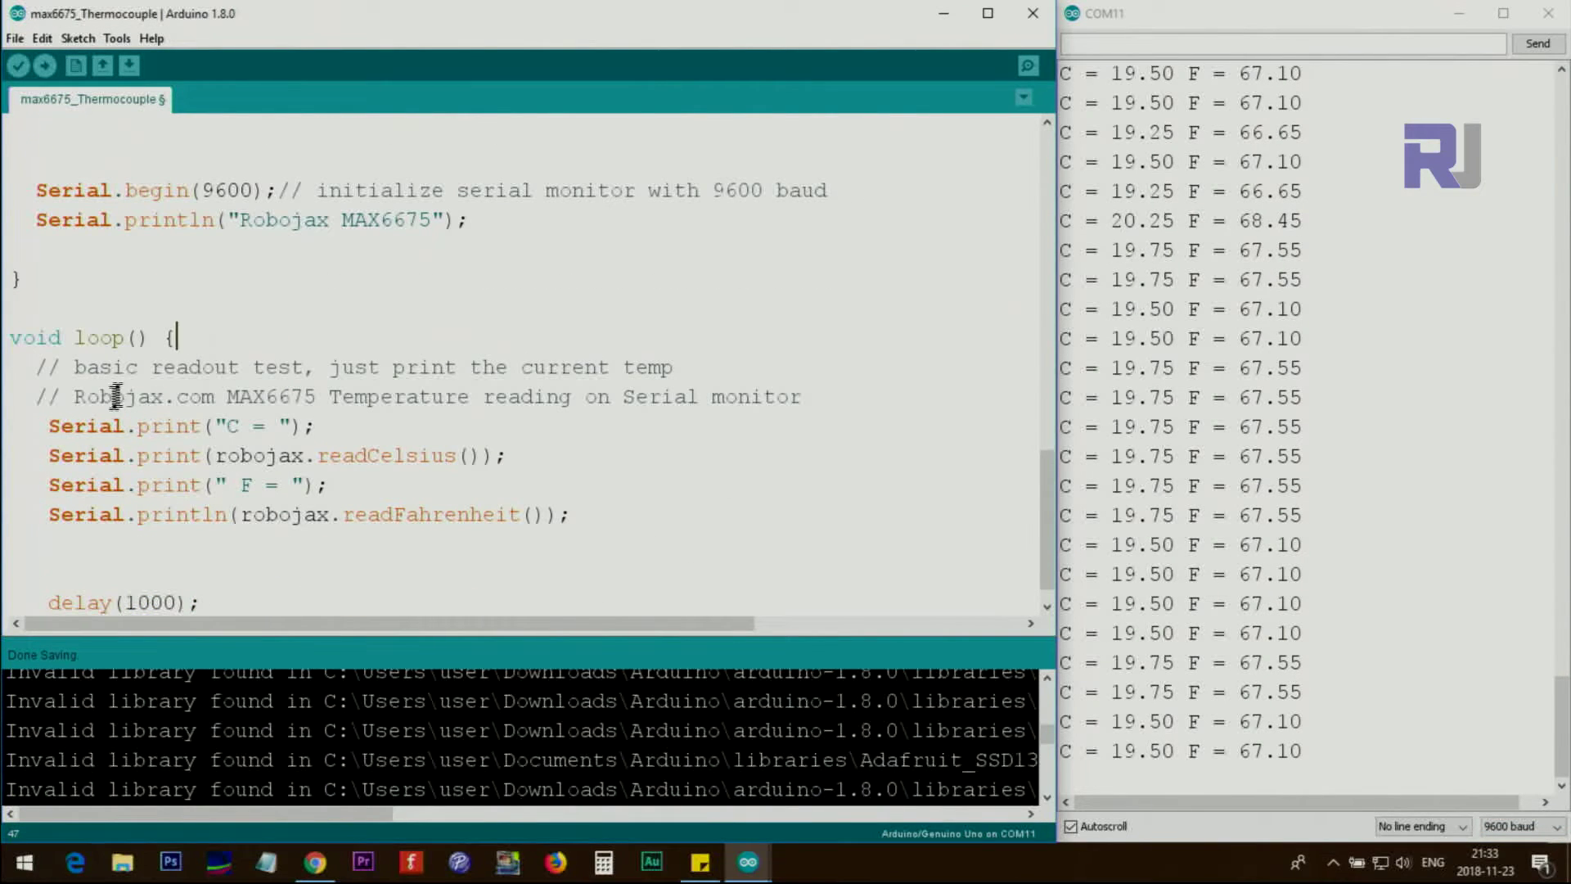
{"action": "left_click", "coordinate": [228, 452]}
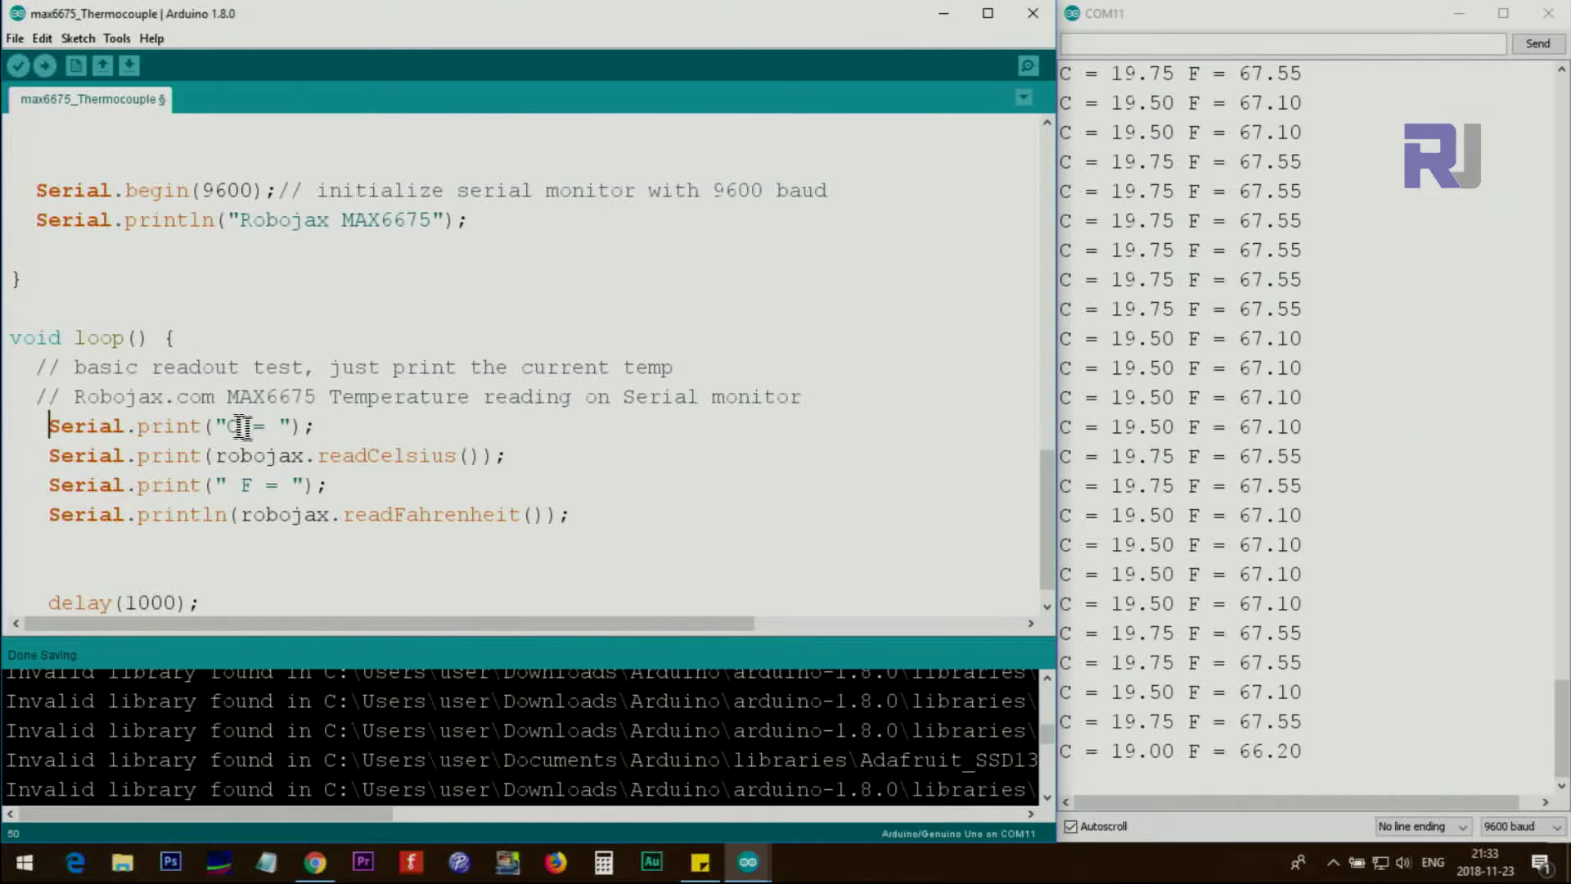
{"action": "left_click", "coordinate": [1104, 199]}
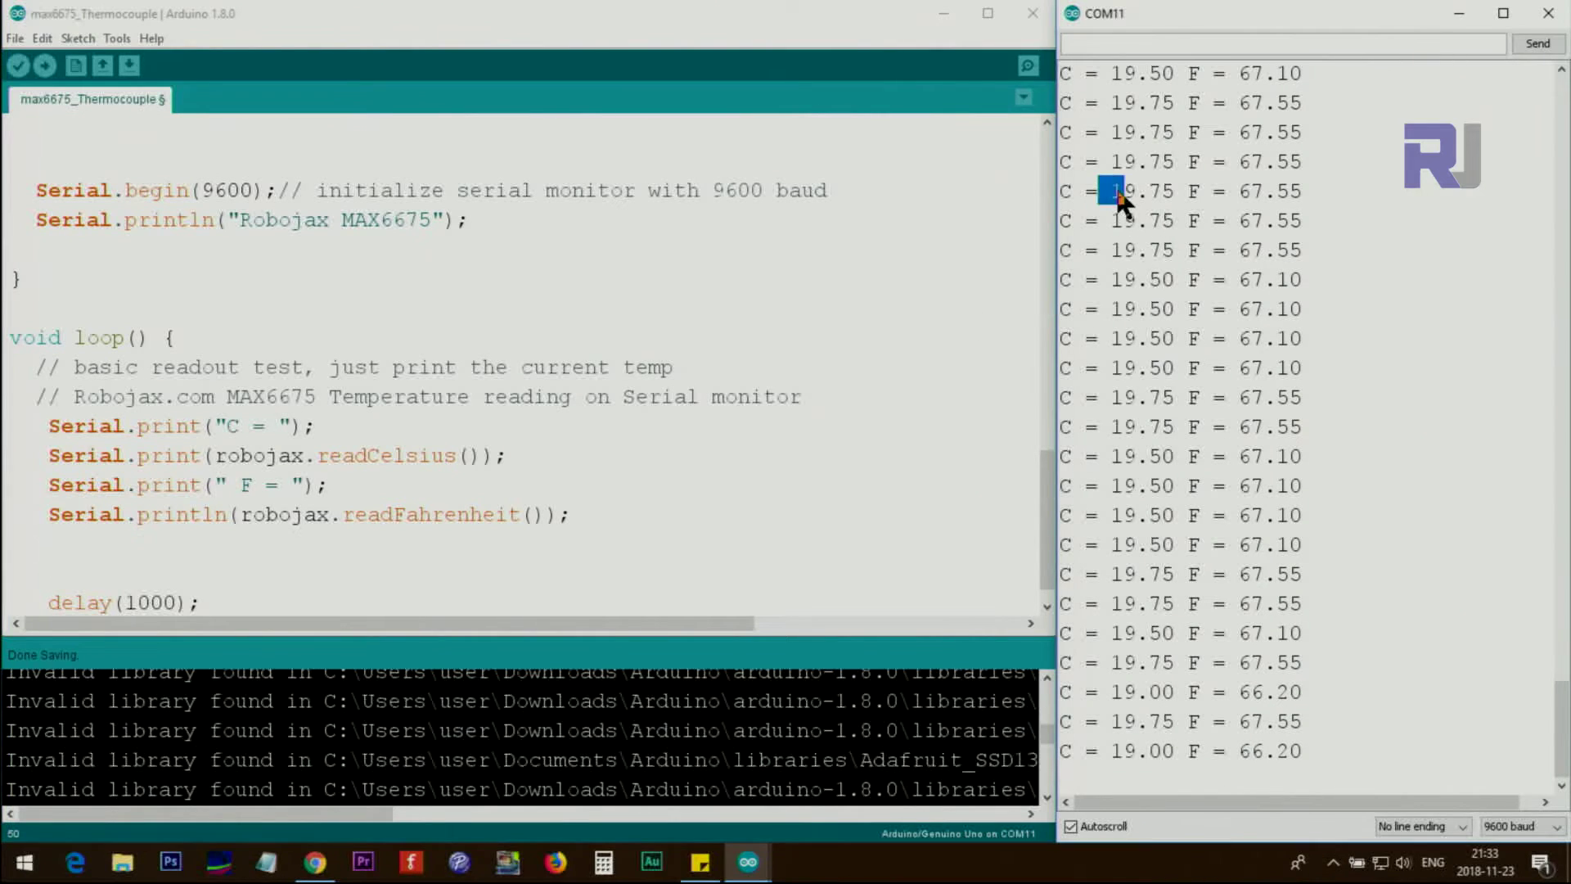
{"action": "left_click", "coordinate": [214, 458]}
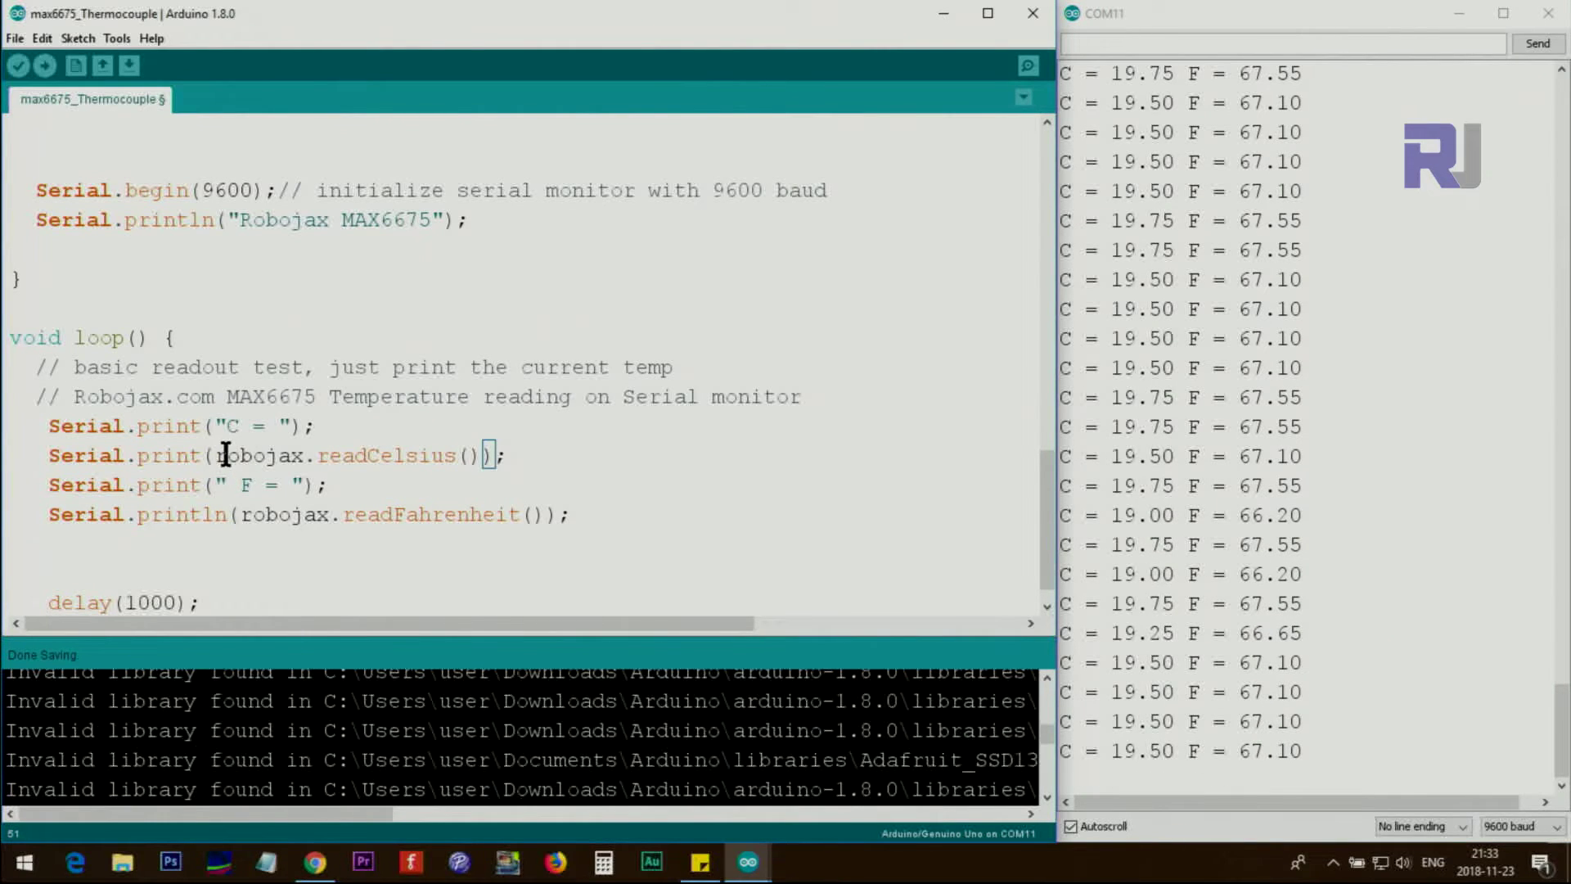
{"action": "scroll", "coordinate": [197, 239], "scroll_direction": "up", "scroll_amount": 2}
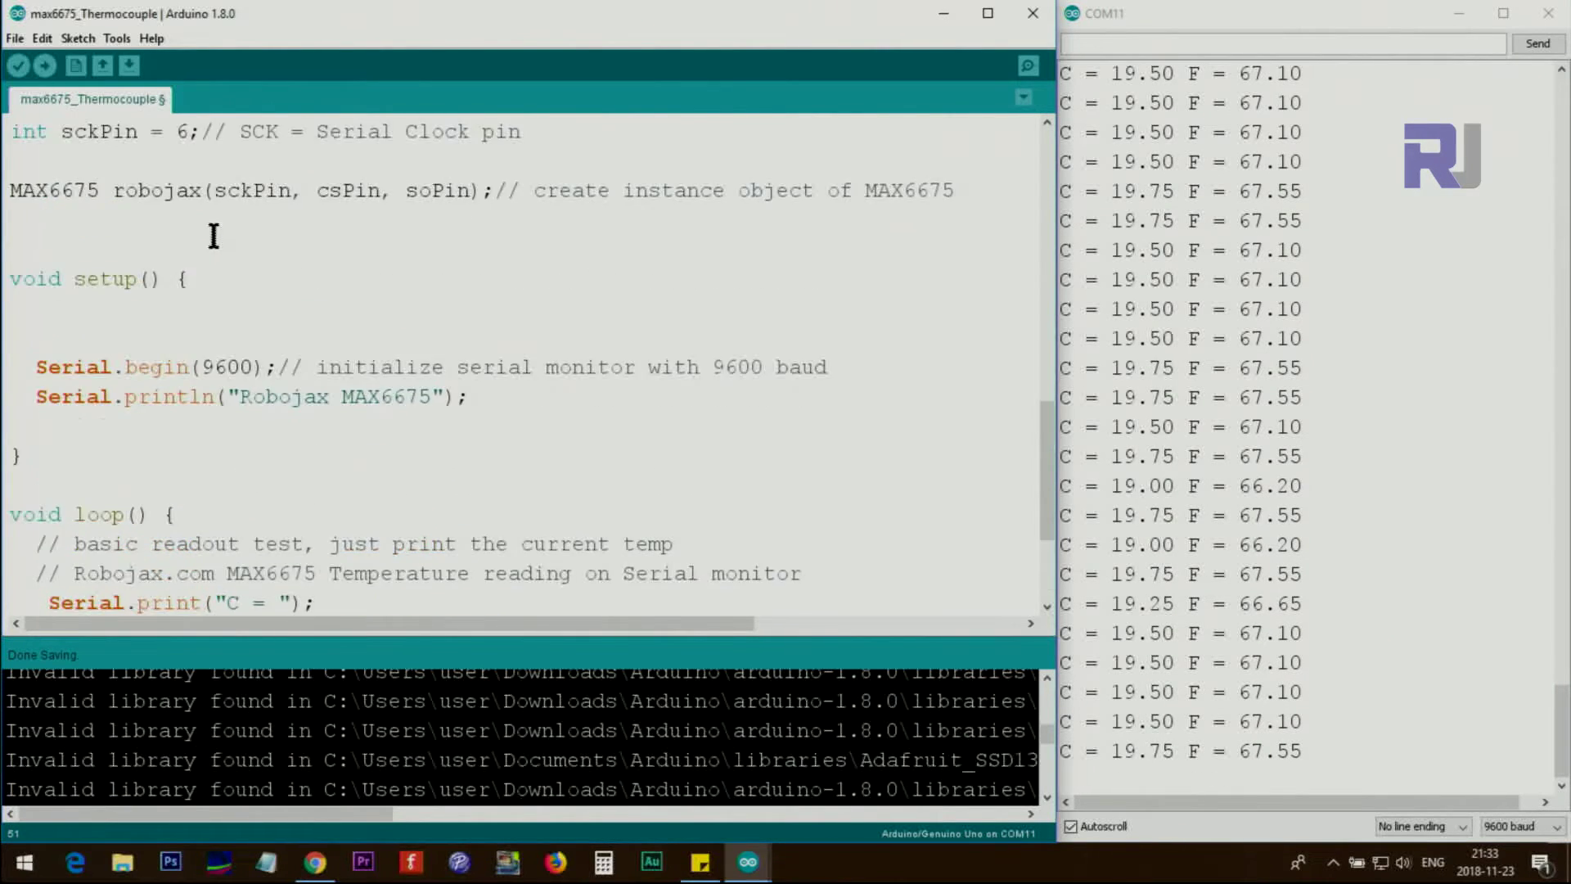
{"action": "double_click", "coordinate": [170, 190]}
{"action": "scroll", "coordinate": [222, 442], "scroll_direction": "down", "scroll_amount": 2}
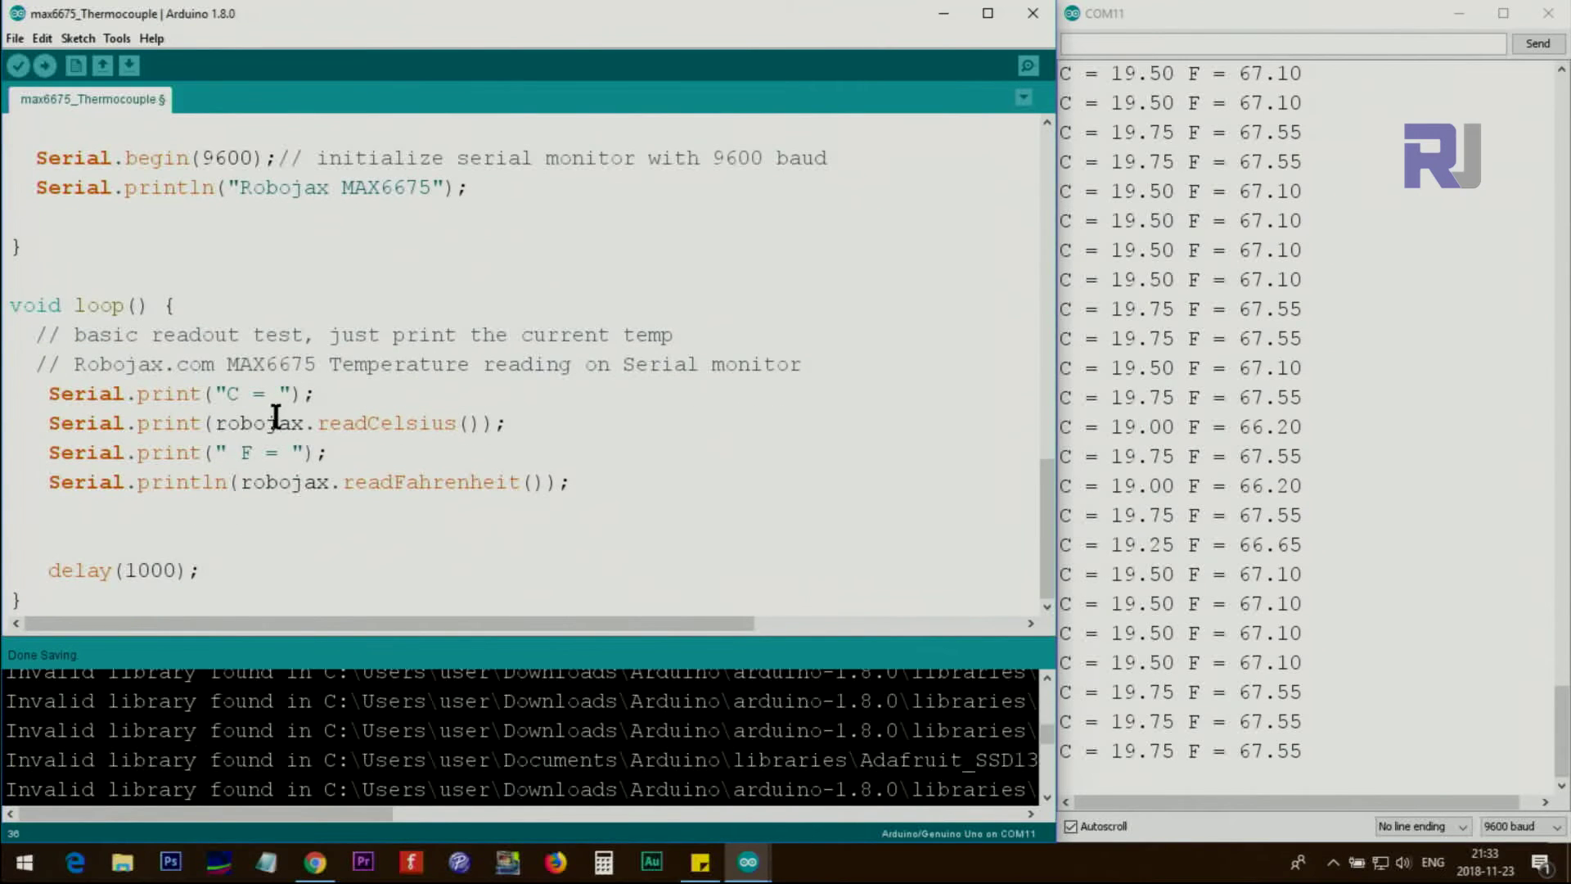
{"action": "left_click", "coordinate": [266, 422]}
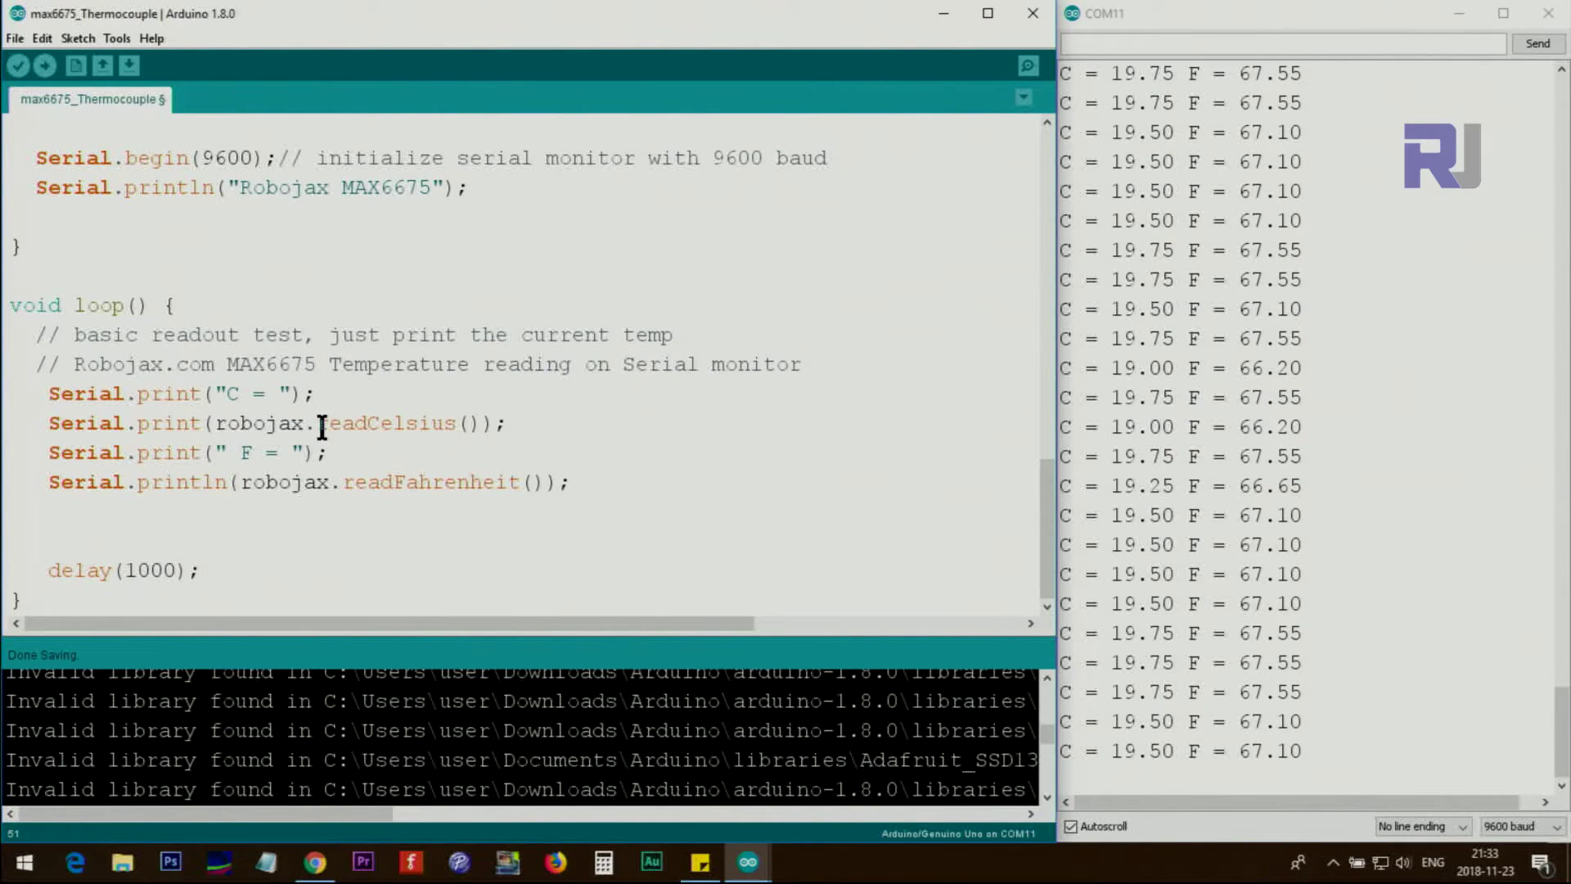
{"action": "left_click_drag", "start_coordinate": [320, 425], "coordinate": [487, 426]}
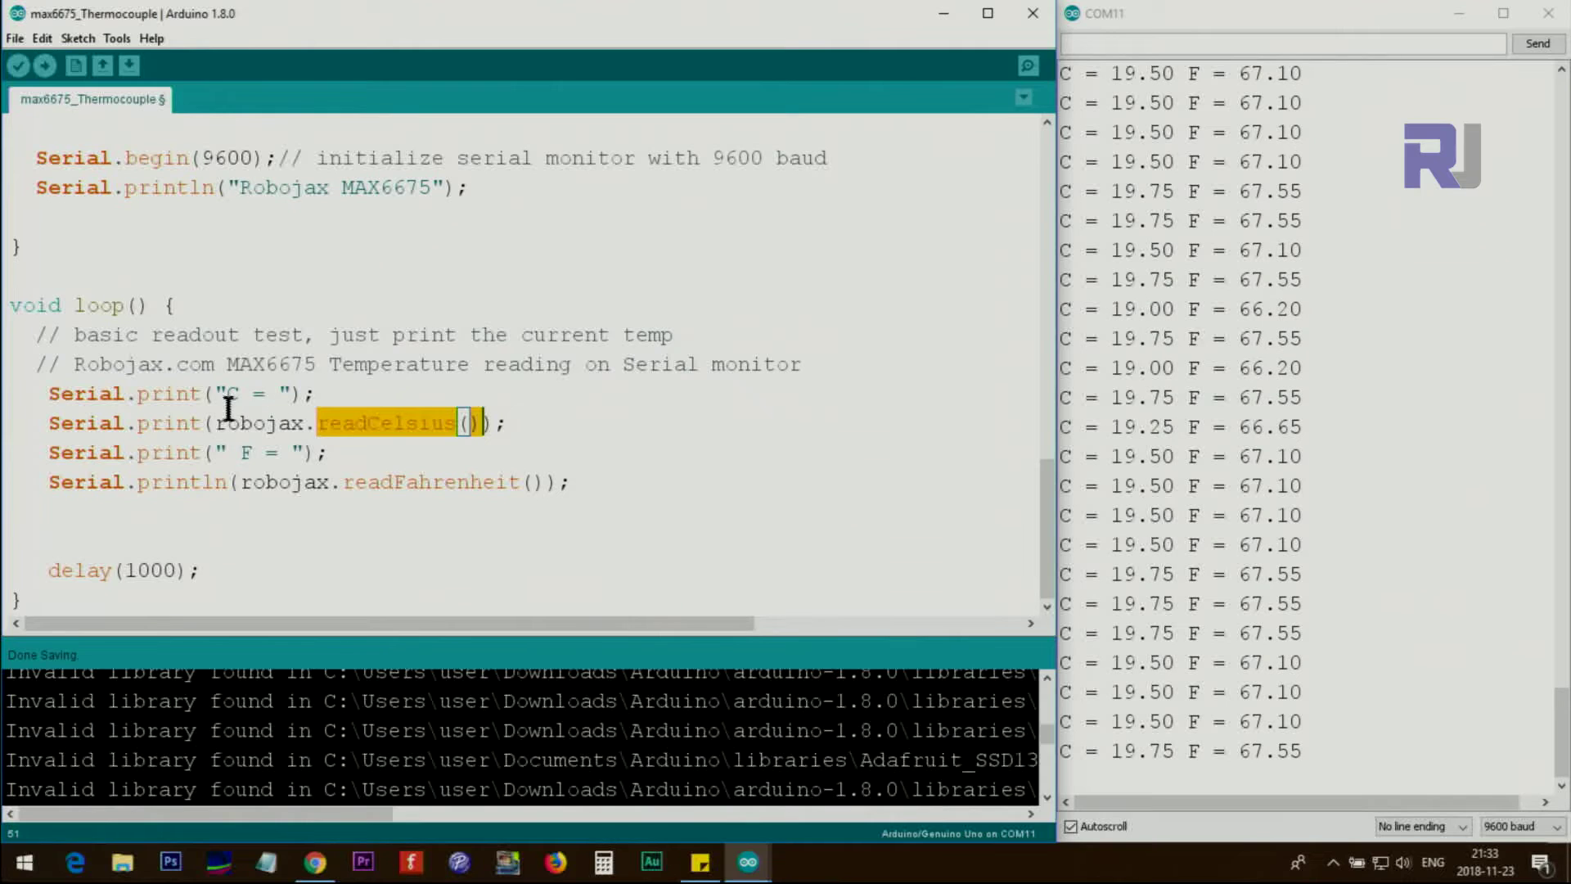
{"action": "left_click_drag", "start_coordinate": [216, 422], "coordinate": [495, 422]}
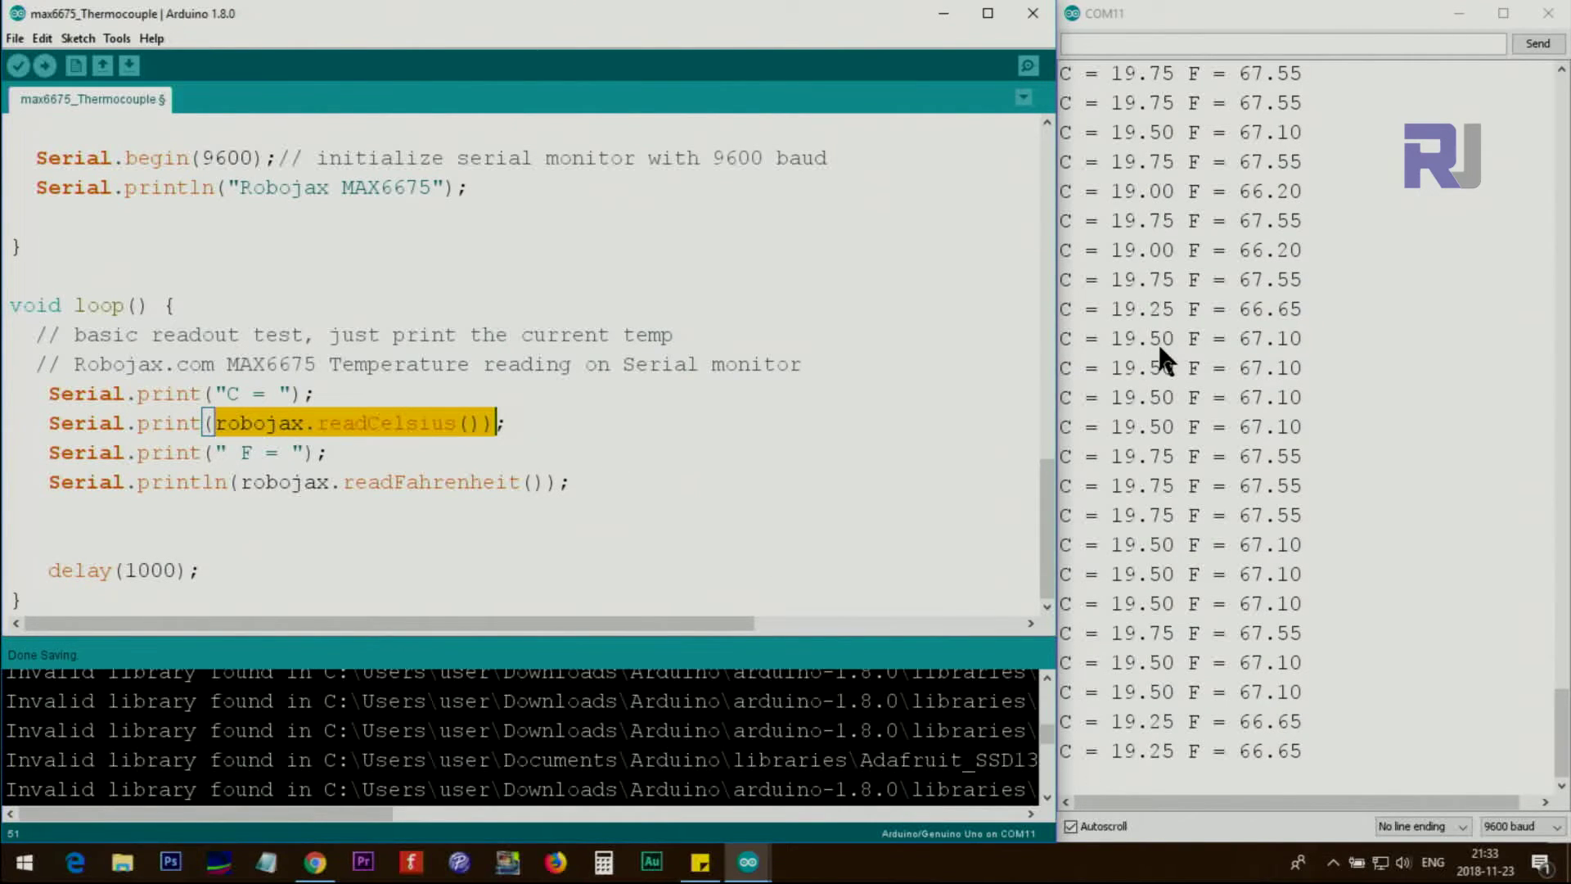
{"action": "left_click", "coordinate": [226, 452]}
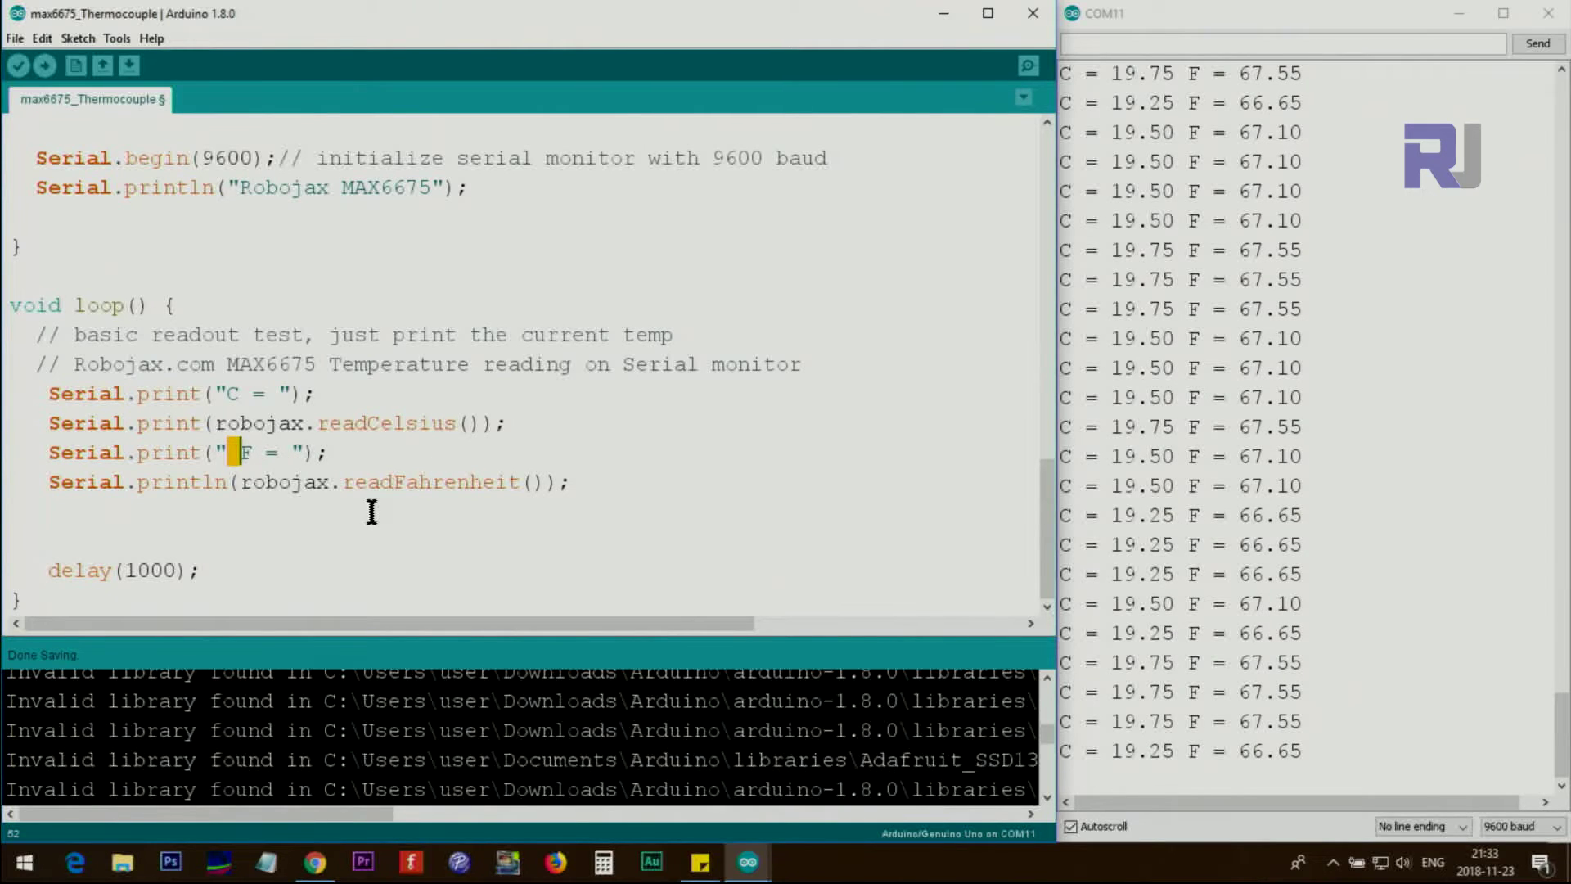
{"action": "left_click_drag", "start_coordinate": [241, 483], "coordinate": [535, 482]}
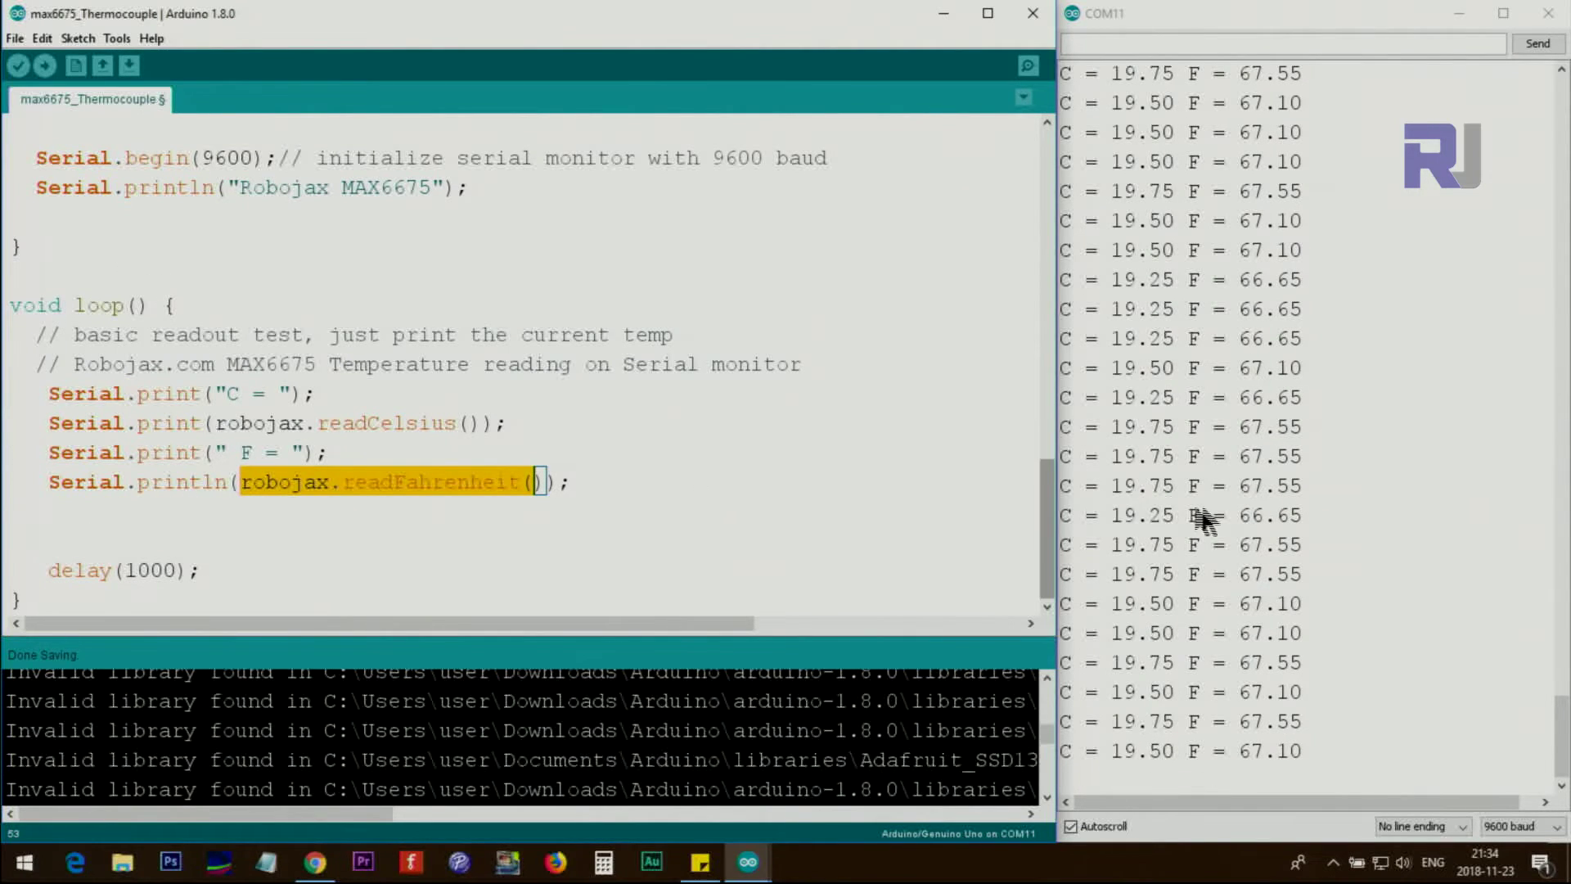
{"action": "left_click_drag", "start_coordinate": [1302, 764], "coordinate": [1180, 553]}
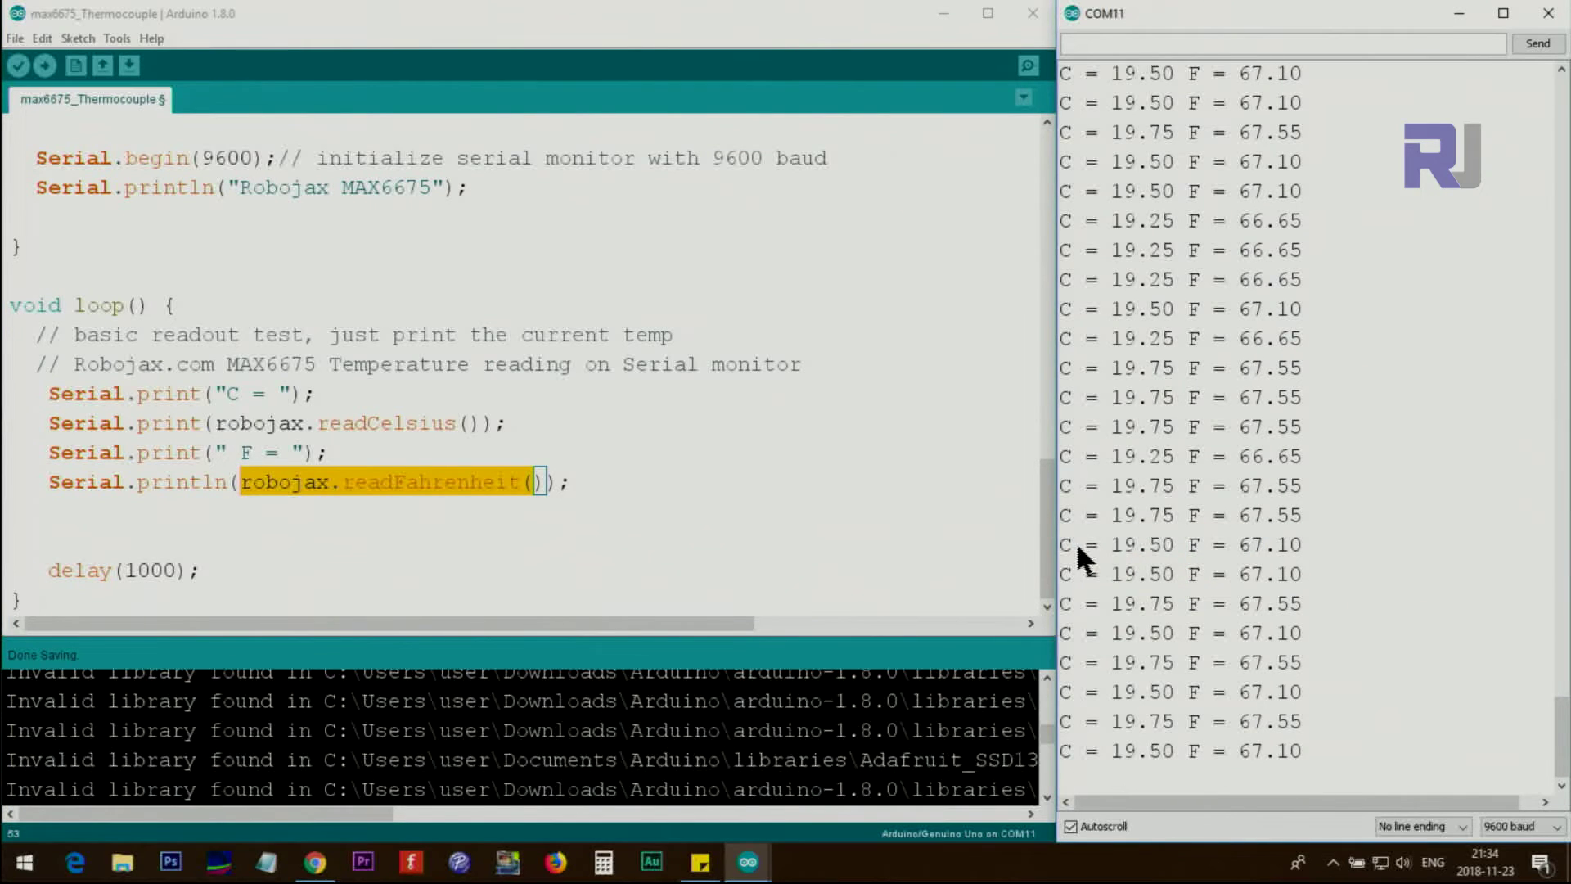
{"action": "left_click", "coordinate": [1260, 560]}
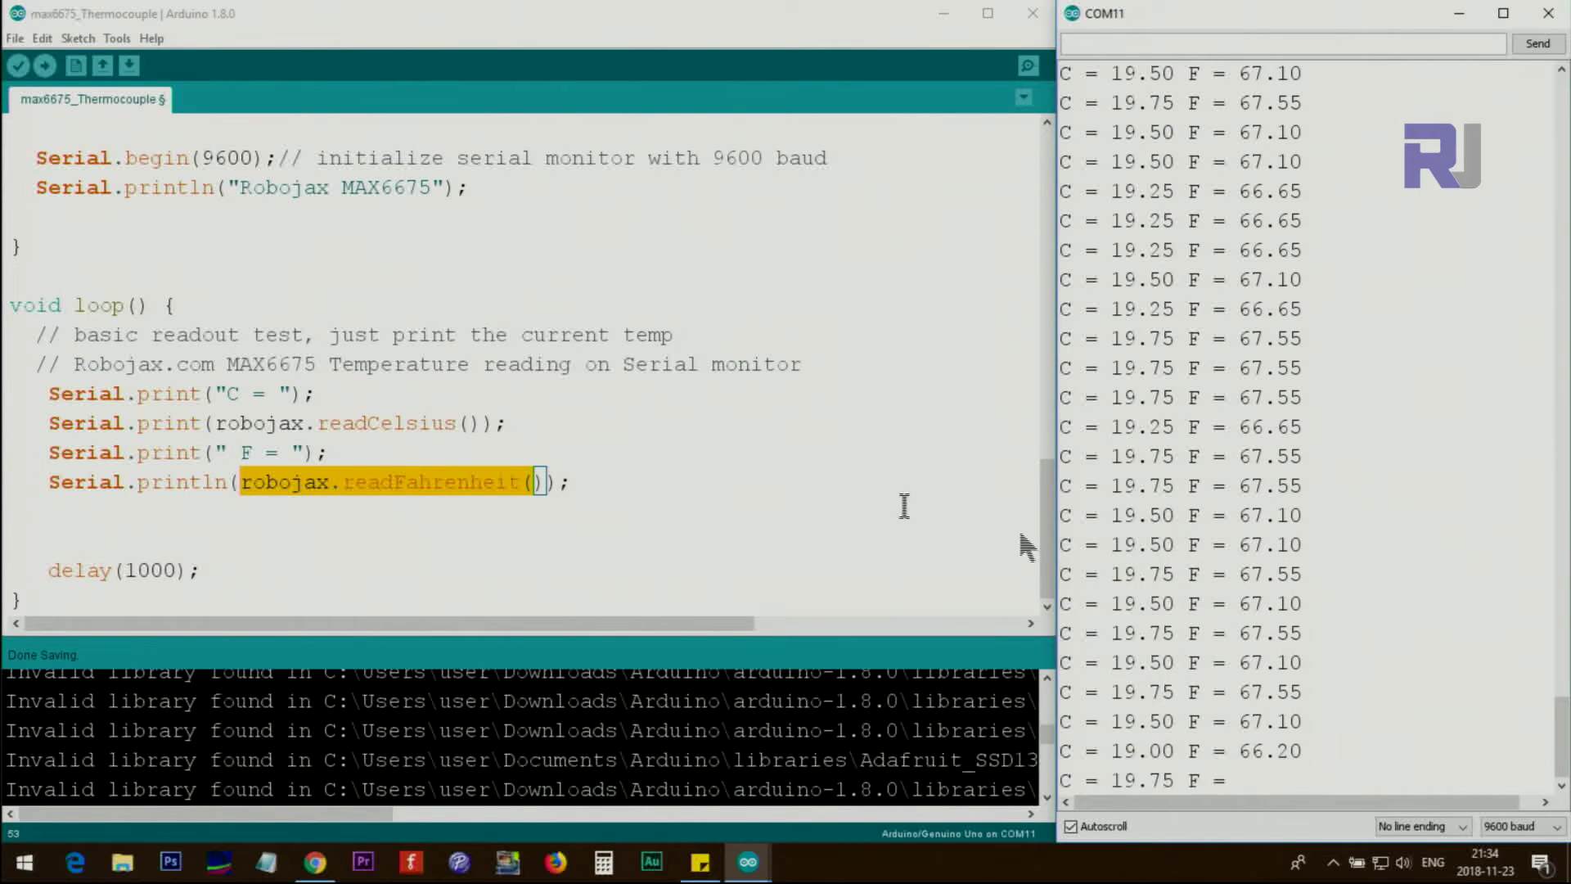
{"action": "left_click", "coordinate": [255, 482]}
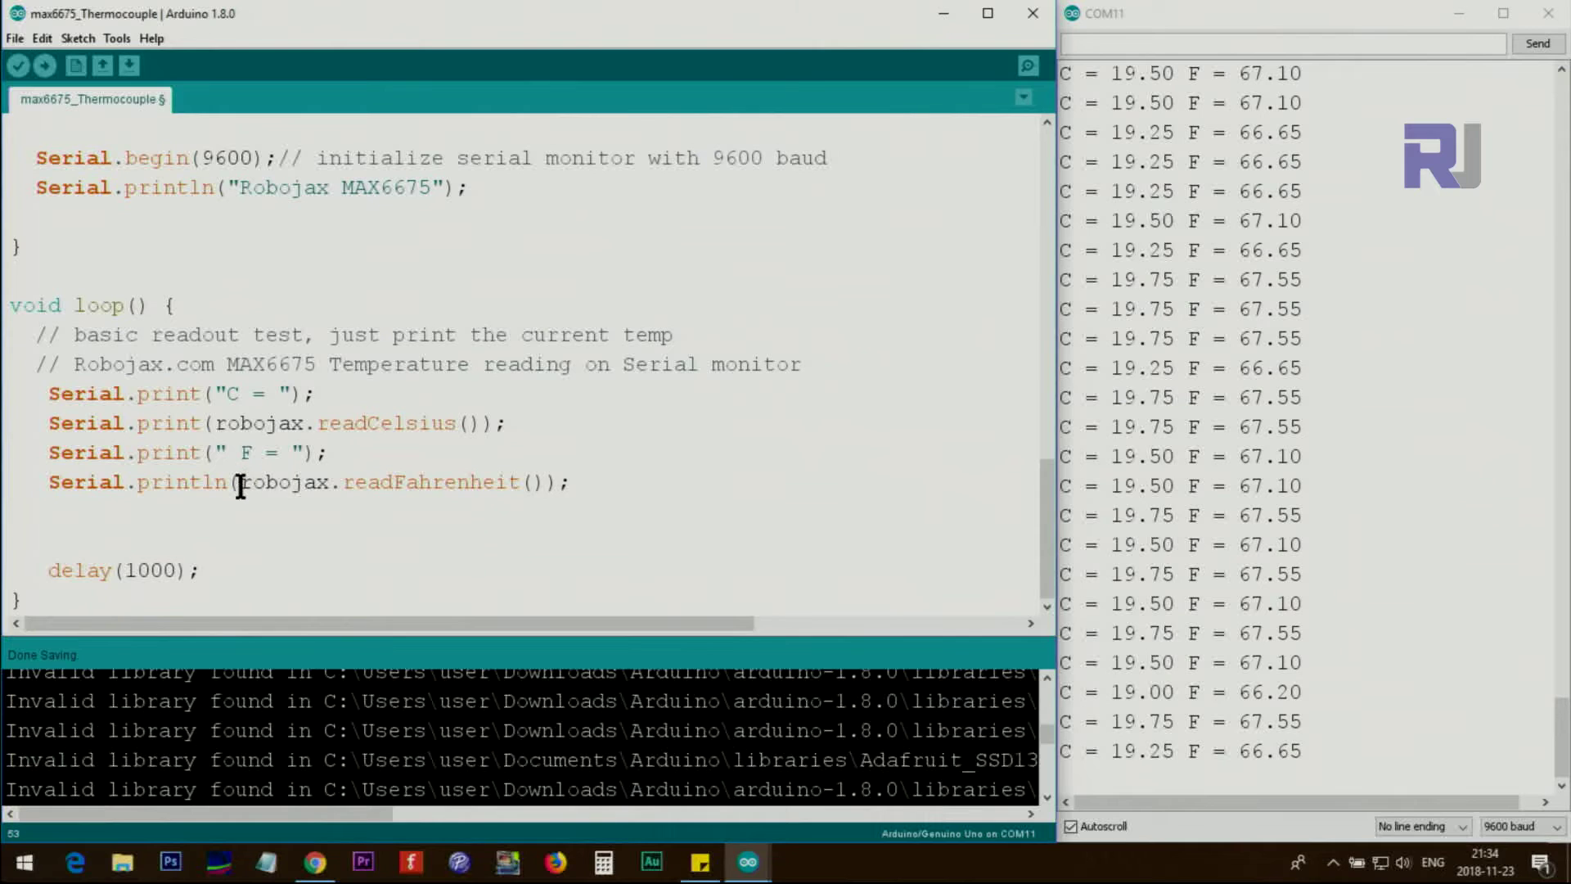
{"action": "left_click_drag", "start_coordinate": [240, 487], "coordinate": [505, 489]}
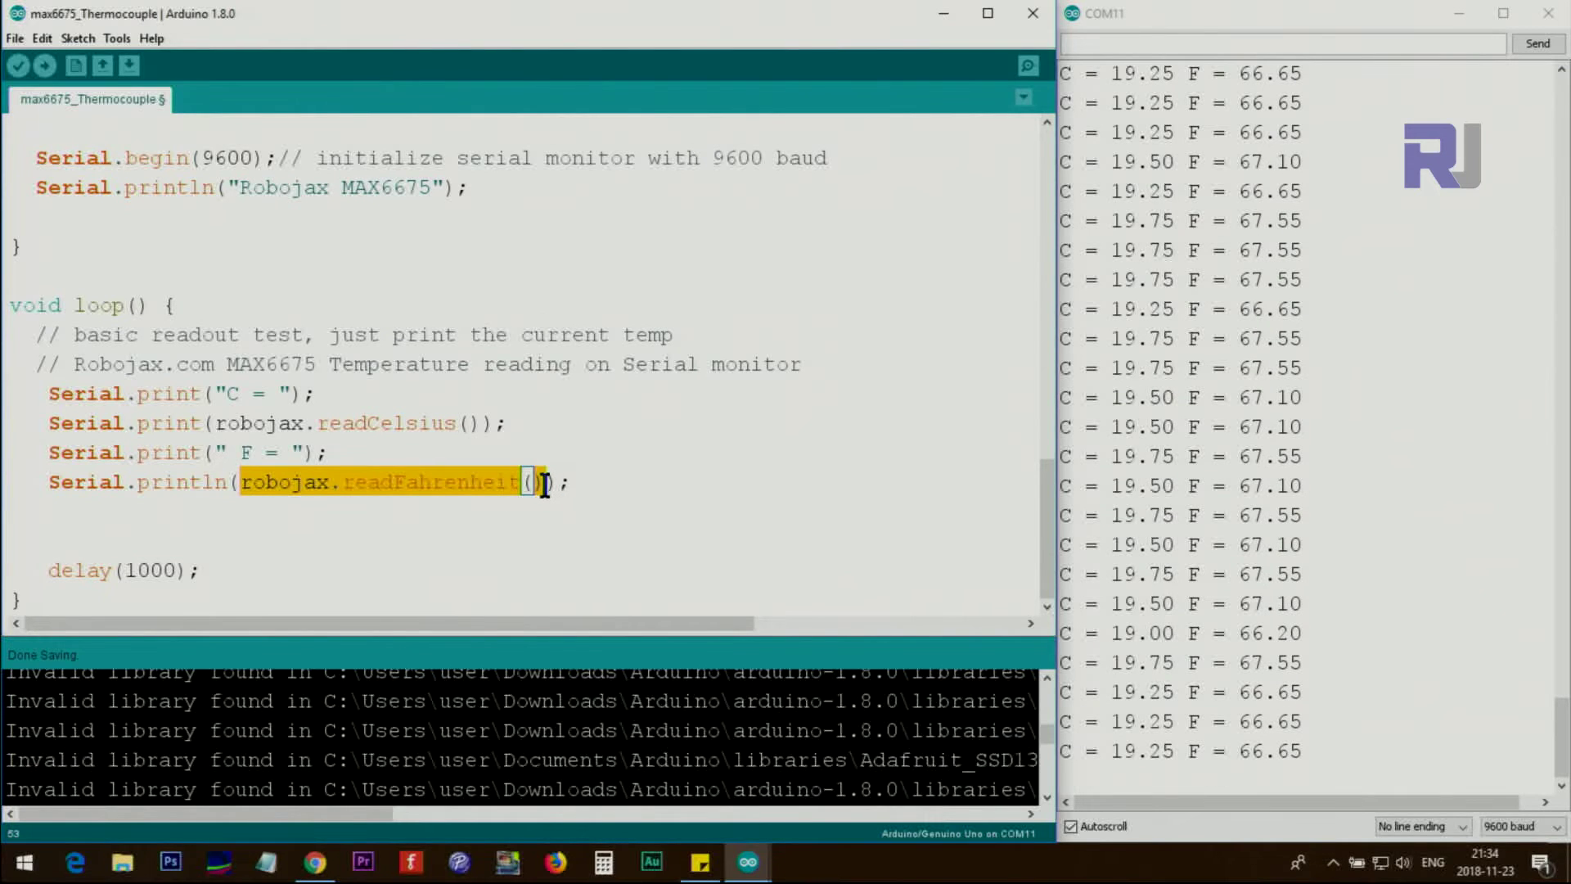
{"action": "left_click", "coordinate": [150, 505]}
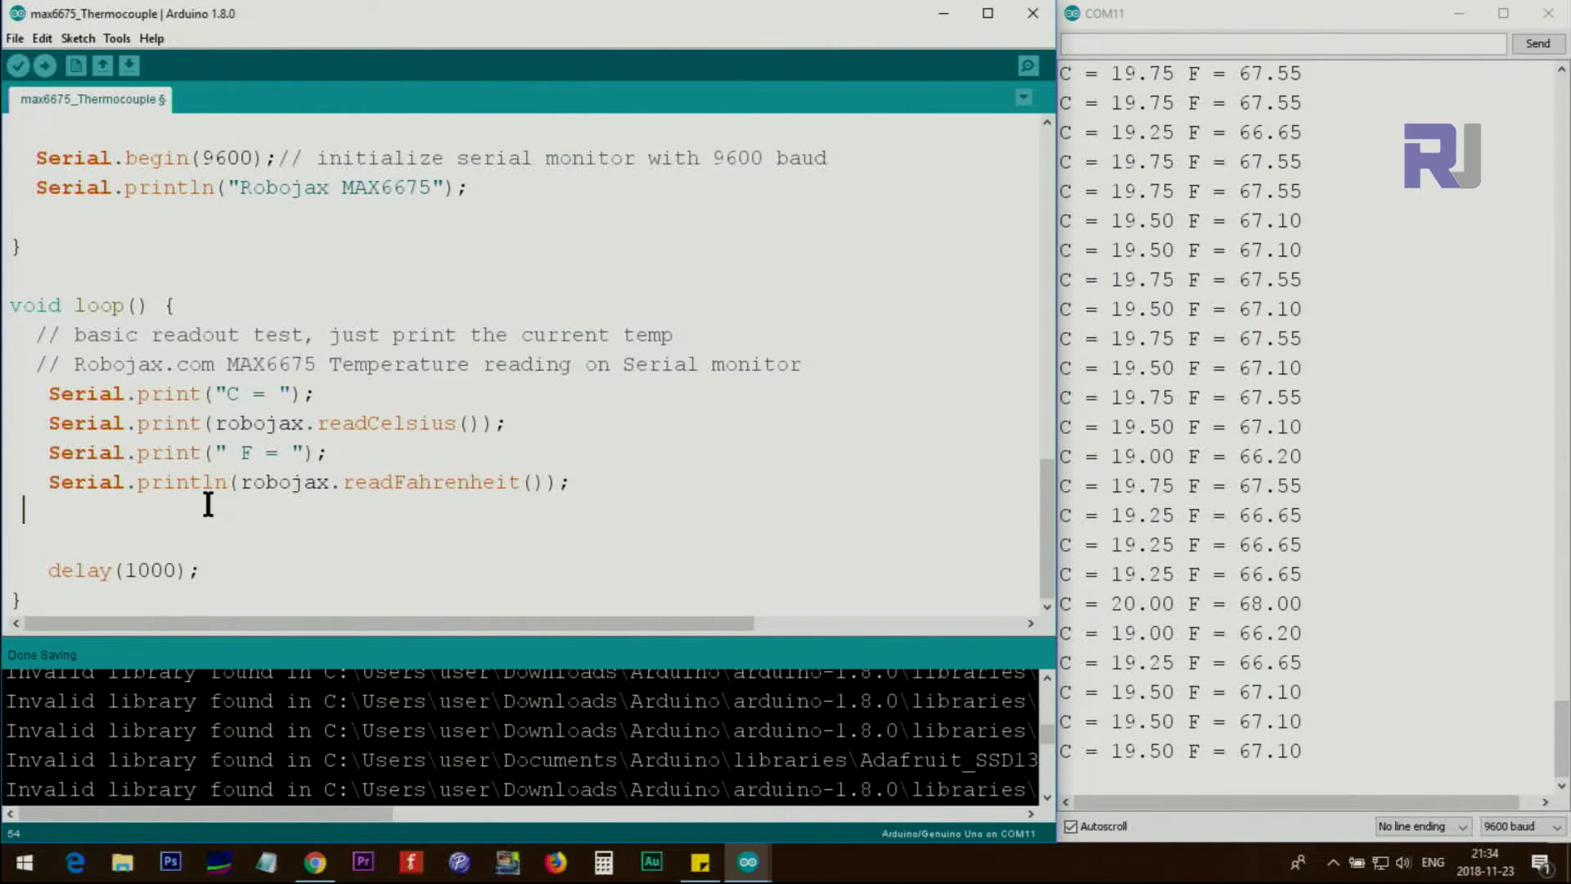
{"action": "type", "text": "if(robojax.readFahrenheit("}
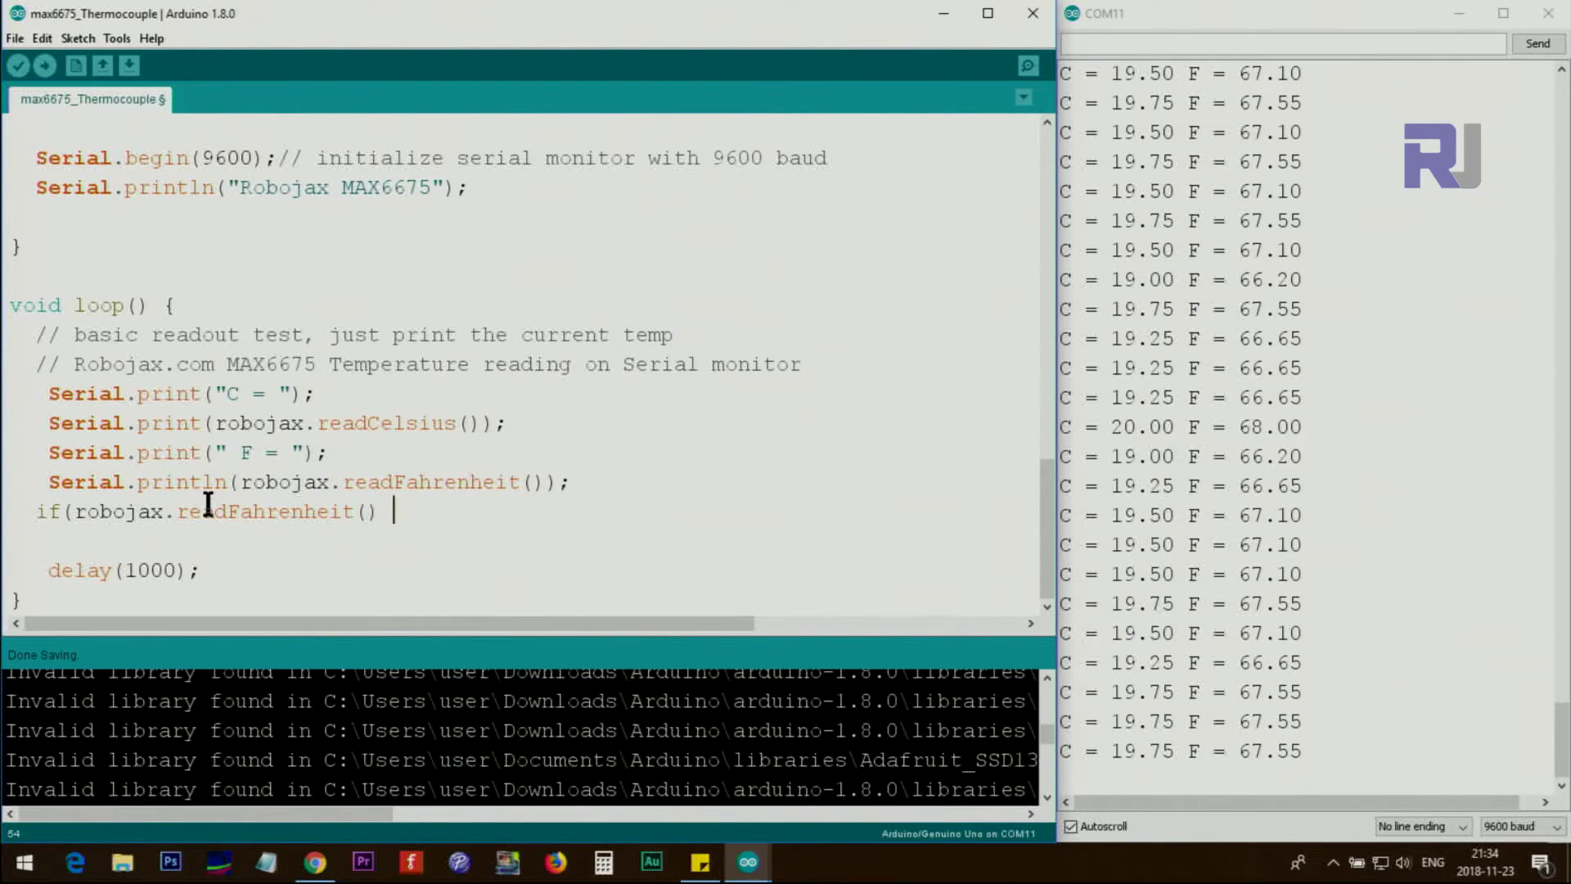
{"action": "type", "text": "> 86"}
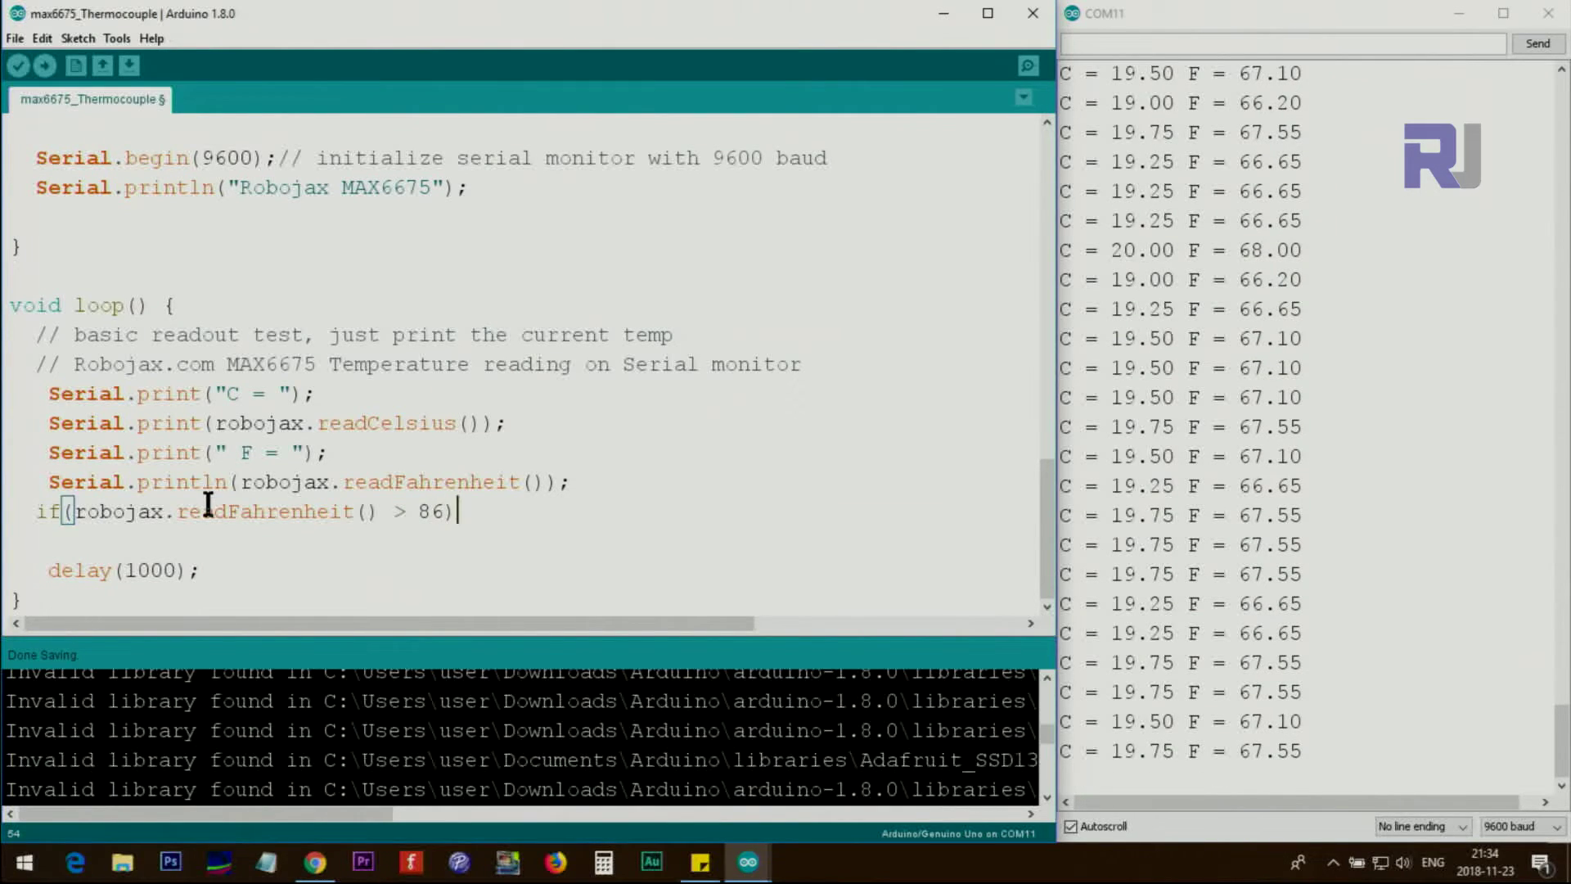
{"action": "type", "text": "{"}
Give the if(robojax.readFahrenheit() < 86) line an empty brace body and place the caret inside
{"action": "key", "text": "Return"}
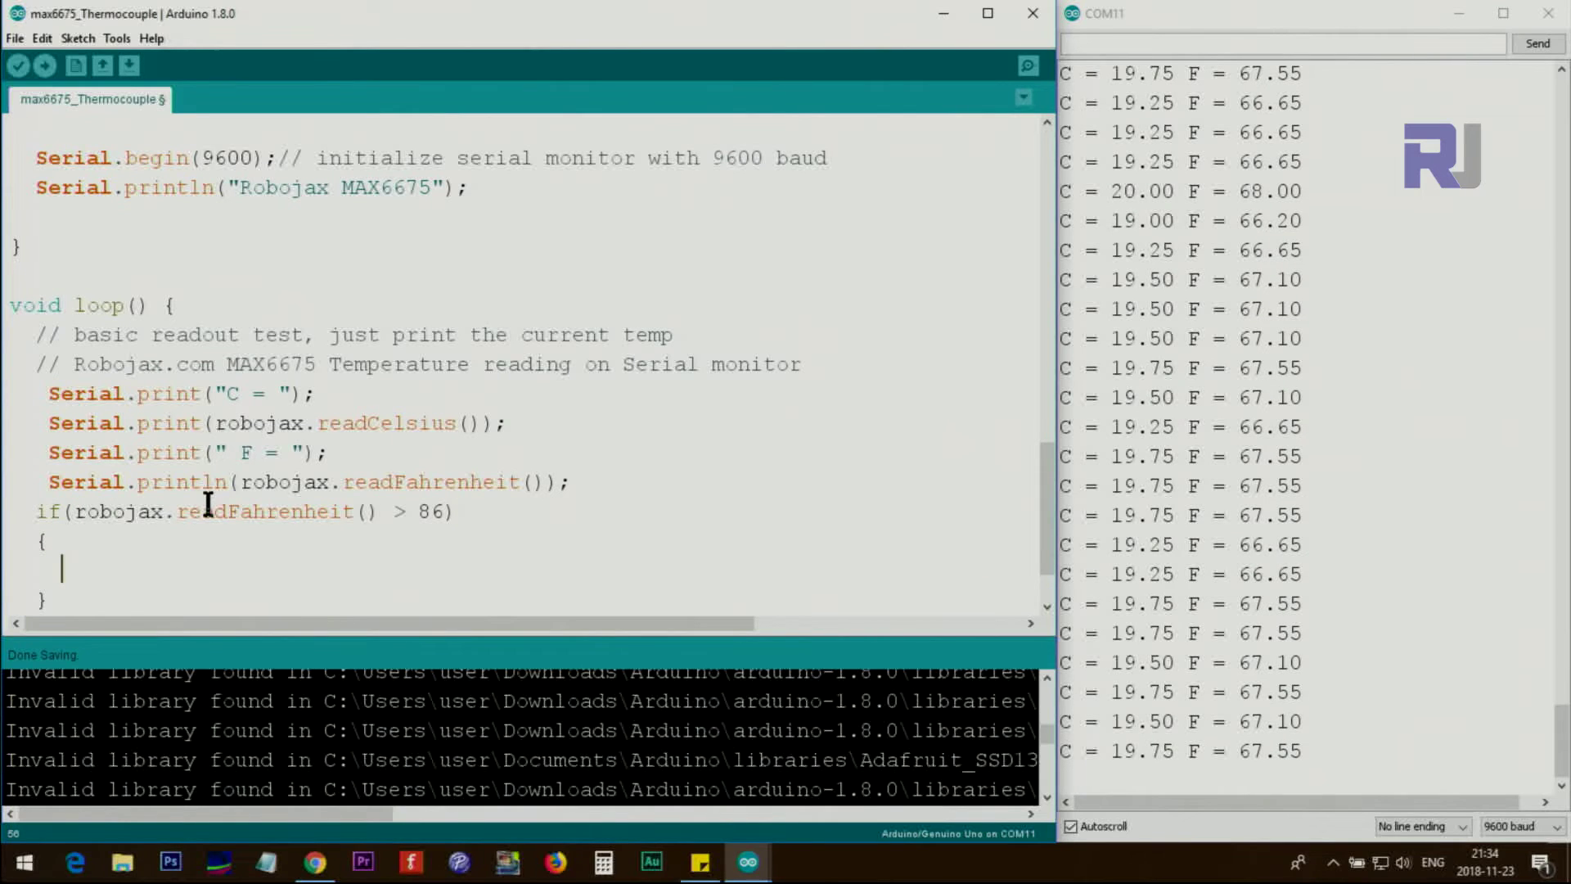
{"action": "left_click", "coordinate": [50, 543]}
{"action": "left_click", "coordinate": [144, 561]}
{"action": "type", "text": "<"}
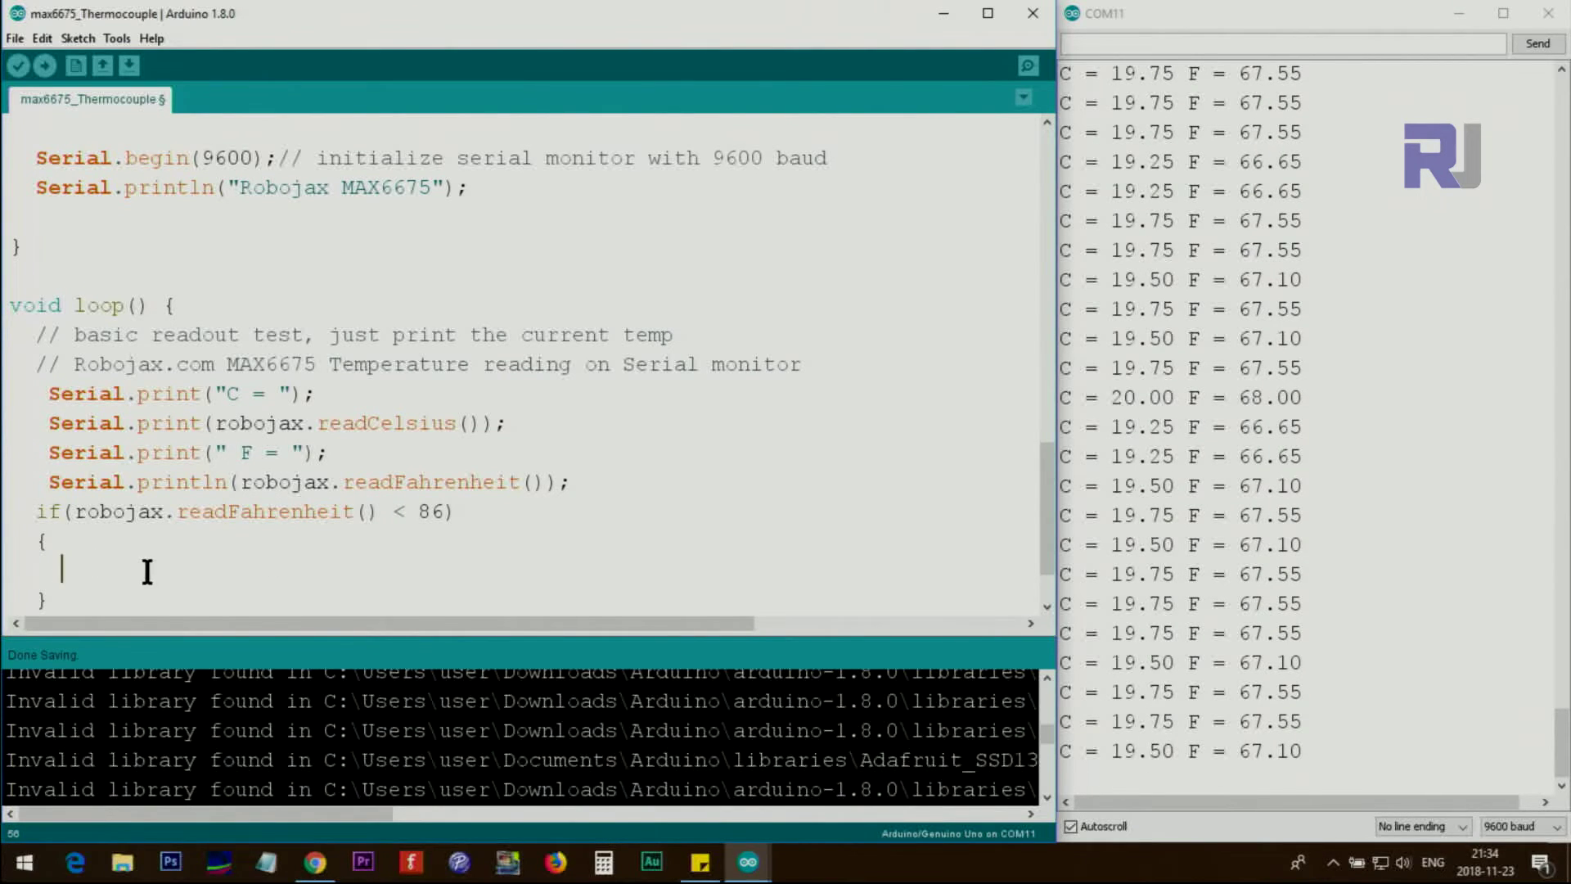
{"action": "left_click", "coordinate": [146, 572]}
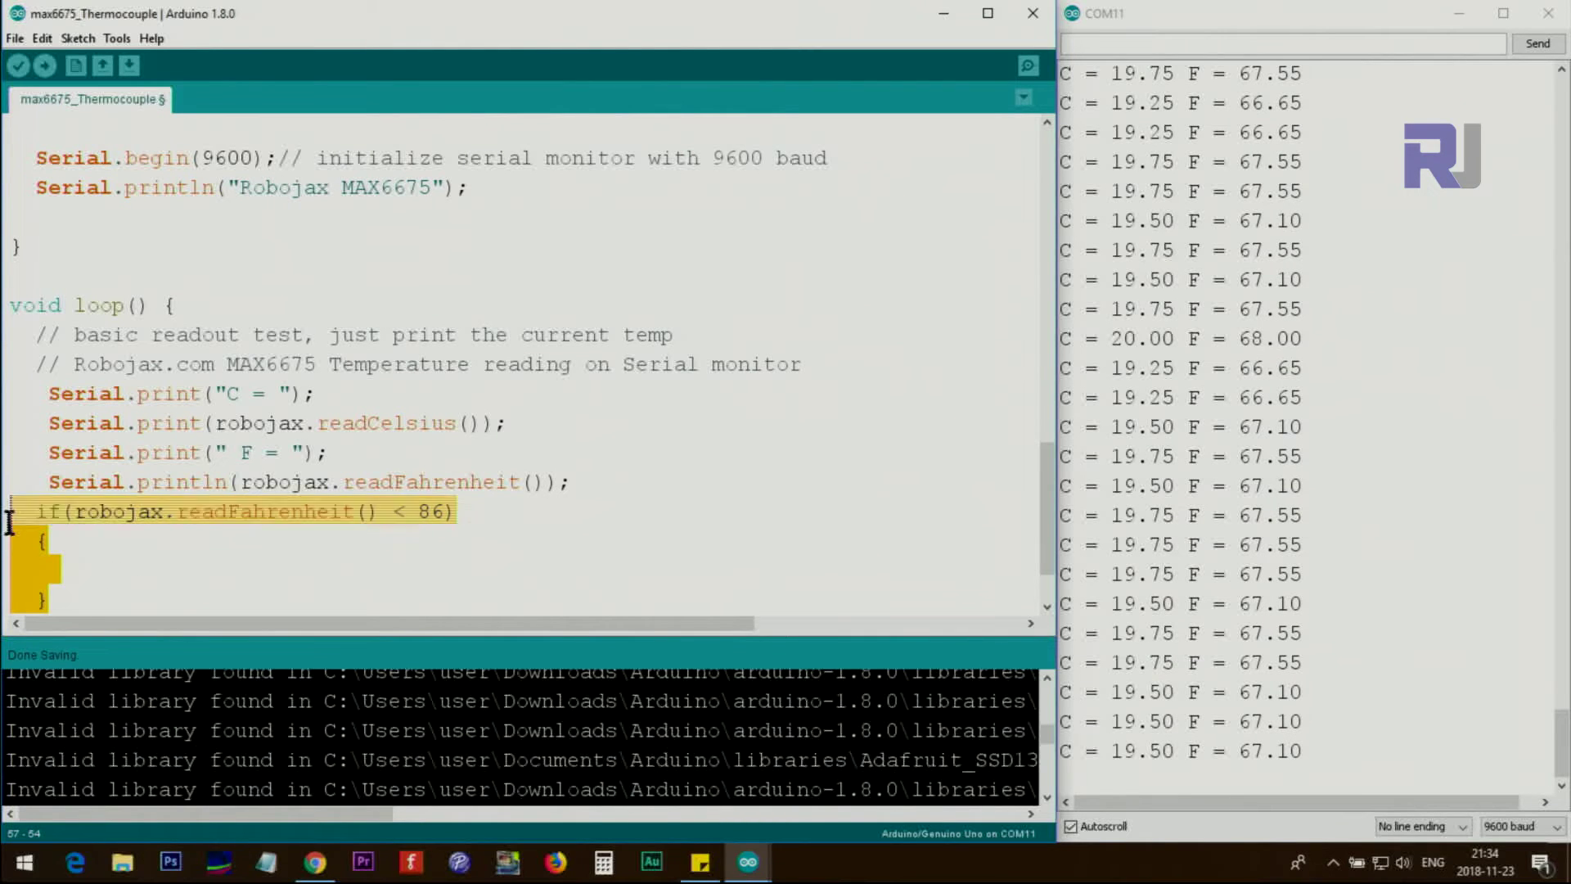